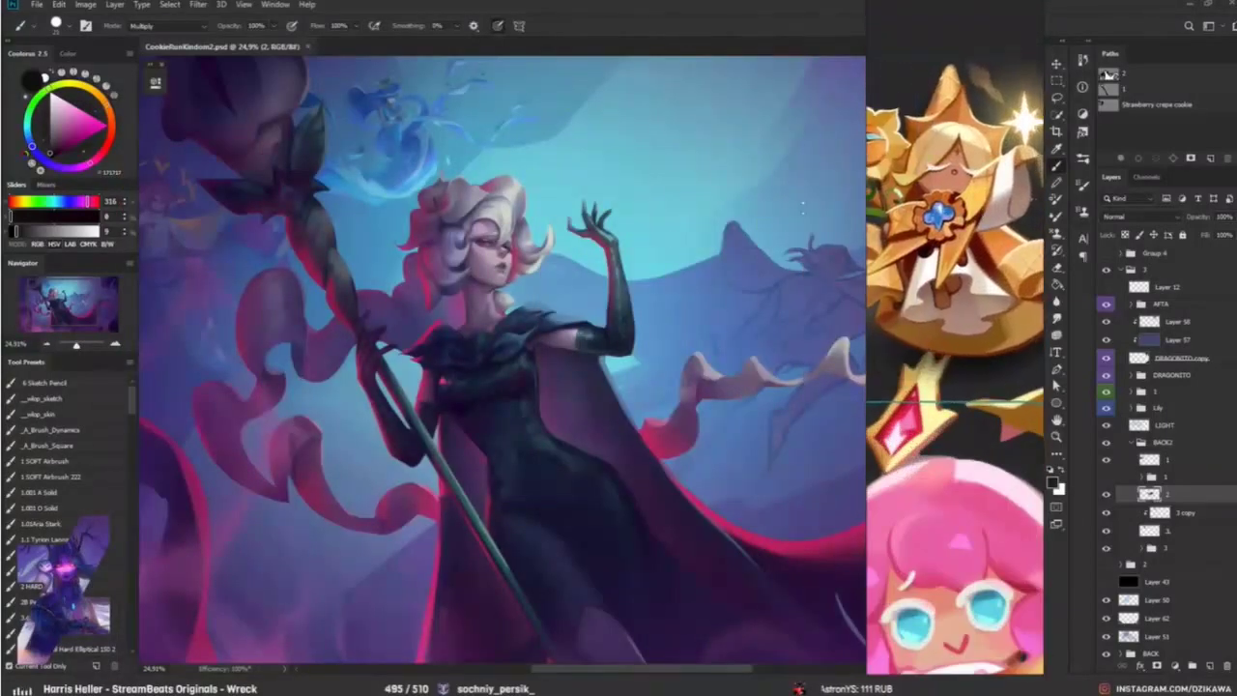
# Step: Fit the whole canvas on screen, hide the AFTA group, and select layer '3 copy'
pyautogui.hotkey('ctrl', '0')
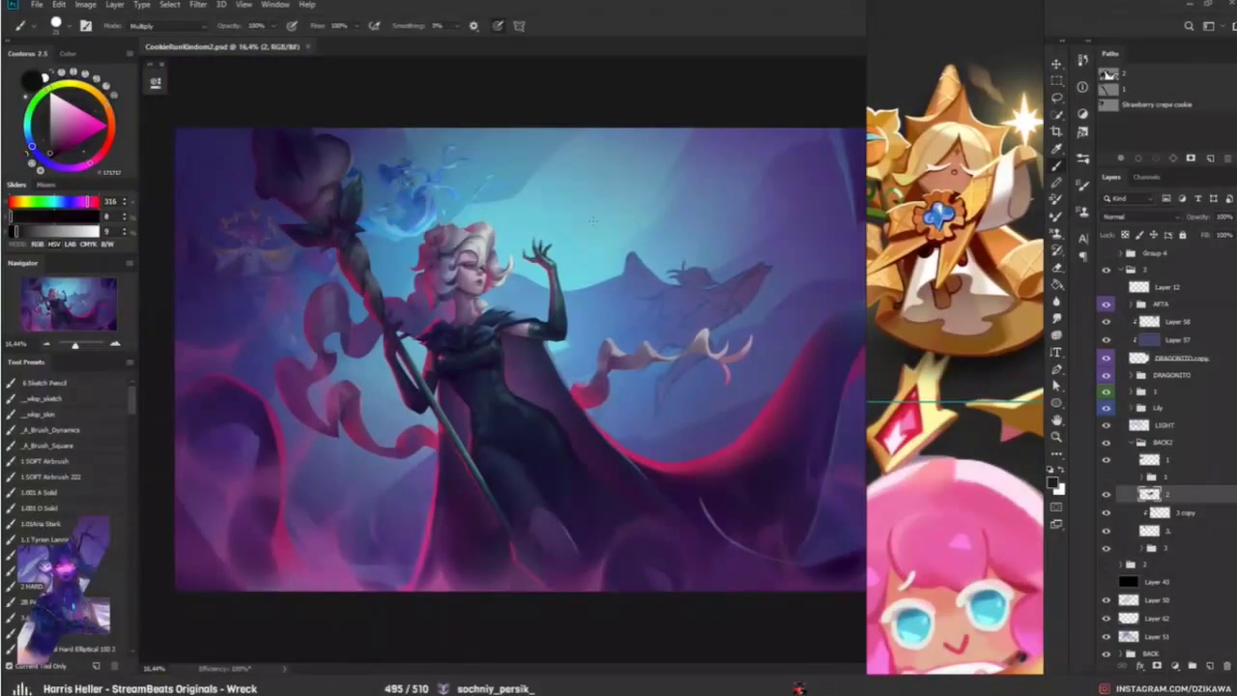
pyautogui.click(1105, 303)
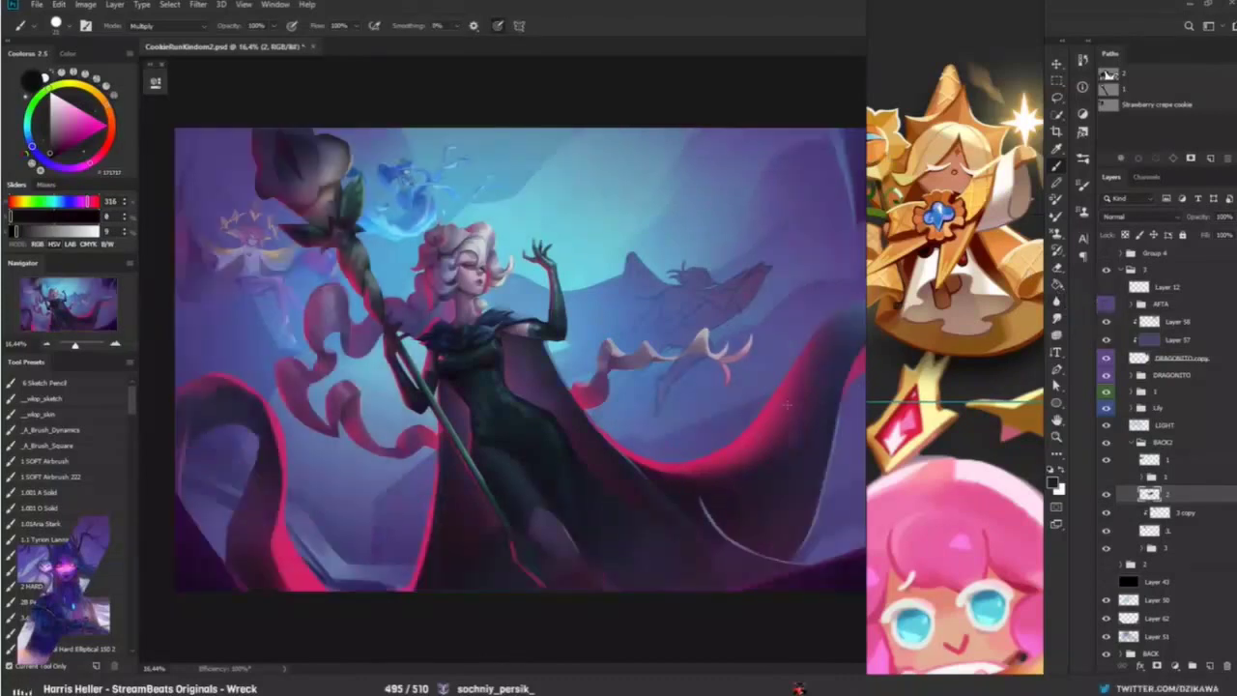
pyautogui.scroll(2, 967, 270)
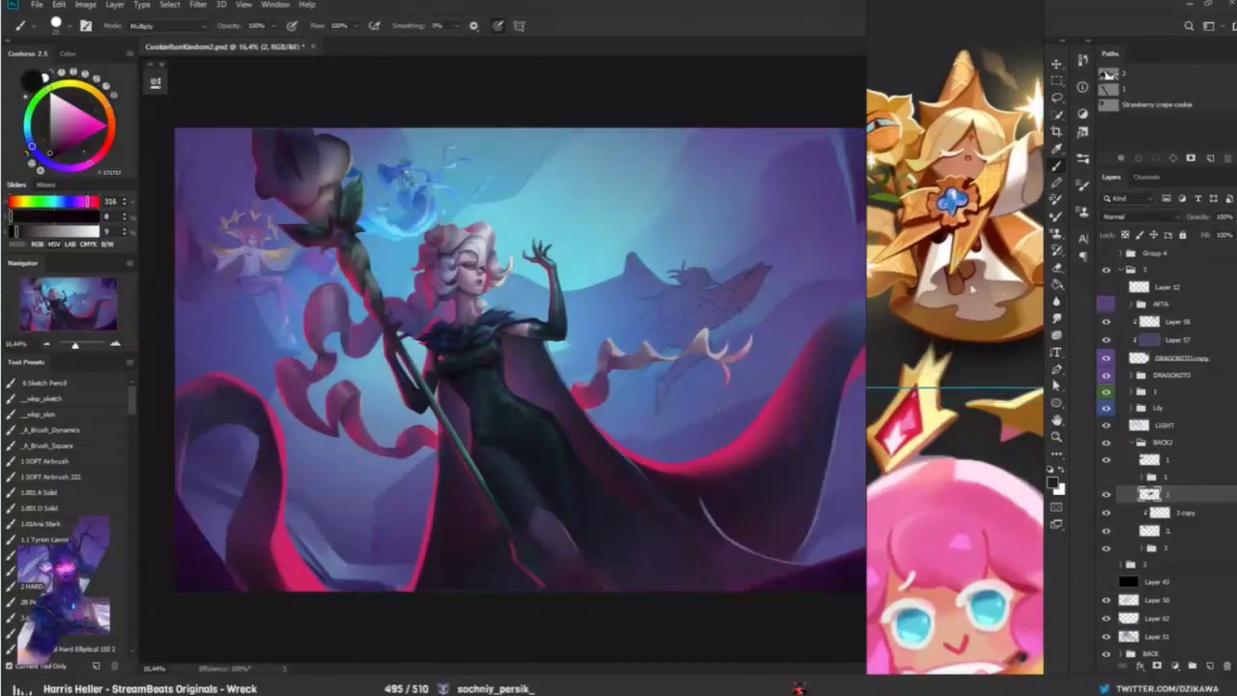
pyautogui.scroll(5, 987, 372)
pyautogui.scroll(-3, 987, 372)
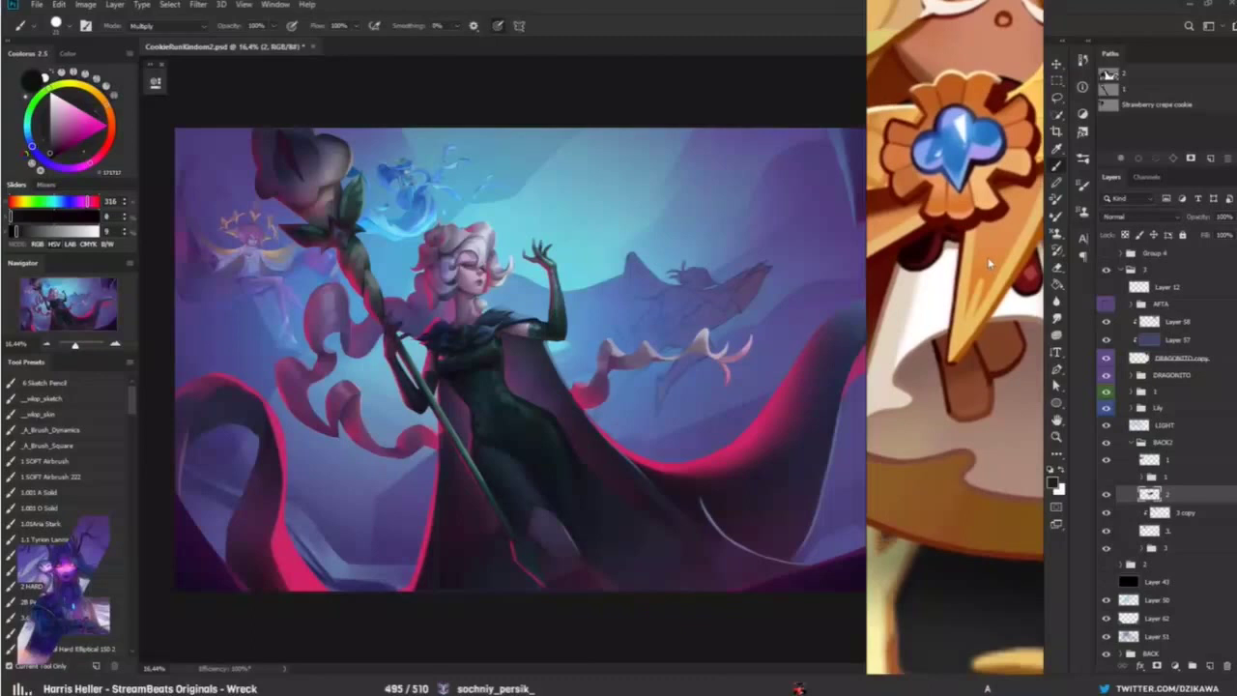
pyautogui.scroll(-5, 966, 387)
pyautogui.scroll(2, 979, 358)
pyautogui.scroll(-3, 957, 338)
pyautogui.scroll(-2, 957, 483)
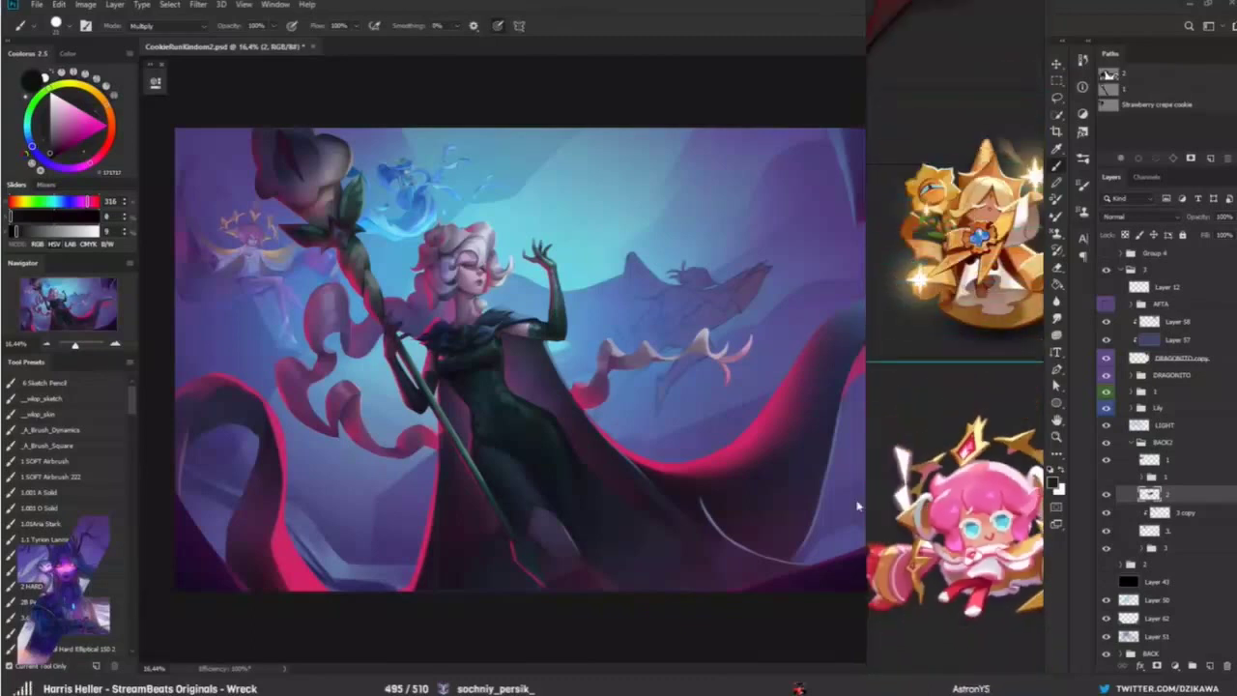
pyautogui.scroll(2, 957, 483)
pyautogui.scroll(2, 957, 232)
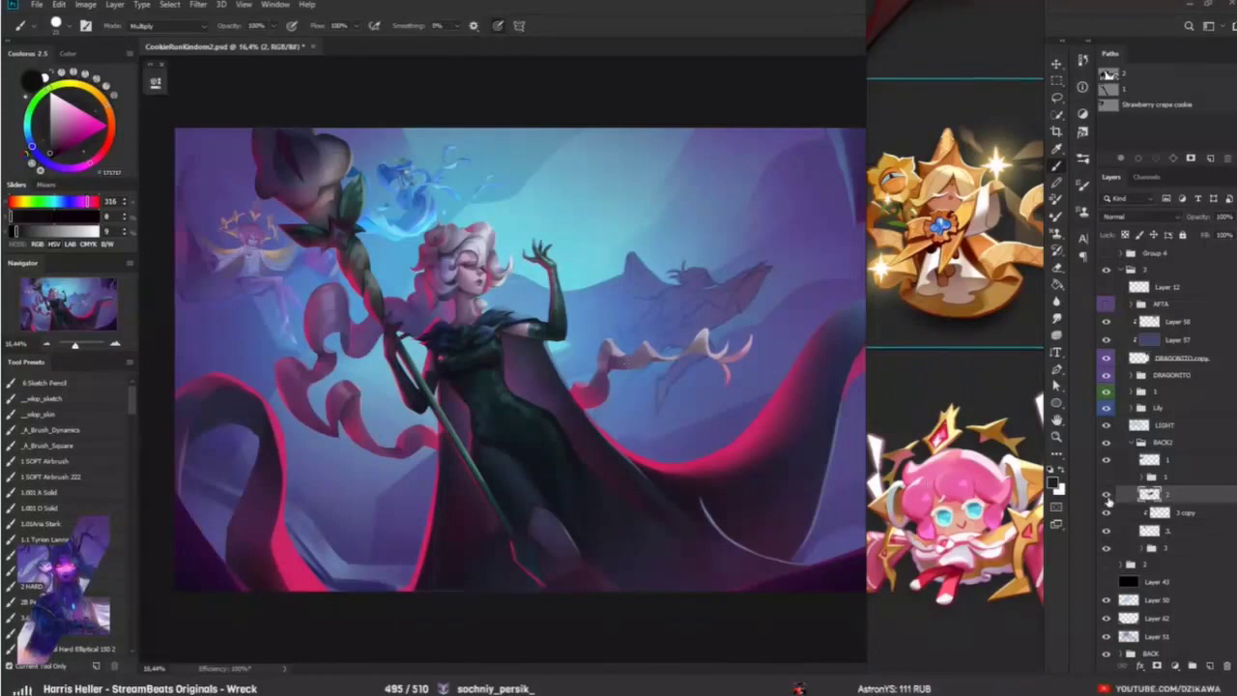
pyautogui.click(1161, 510)
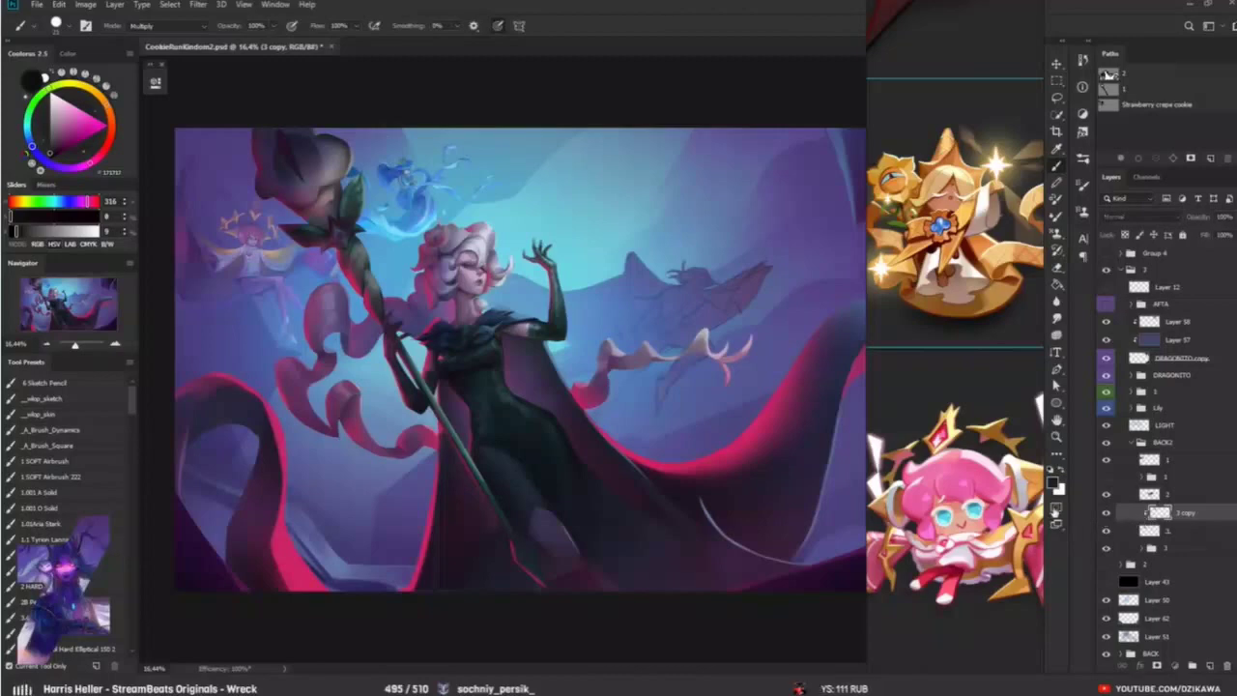
# Step: Zoom in on the water spirit, sample her robe blues, and set brush mode to Normal
pyautogui.press('z')
pyautogui.moveTo(435, 271); pyautogui.dragTo(526, 159)
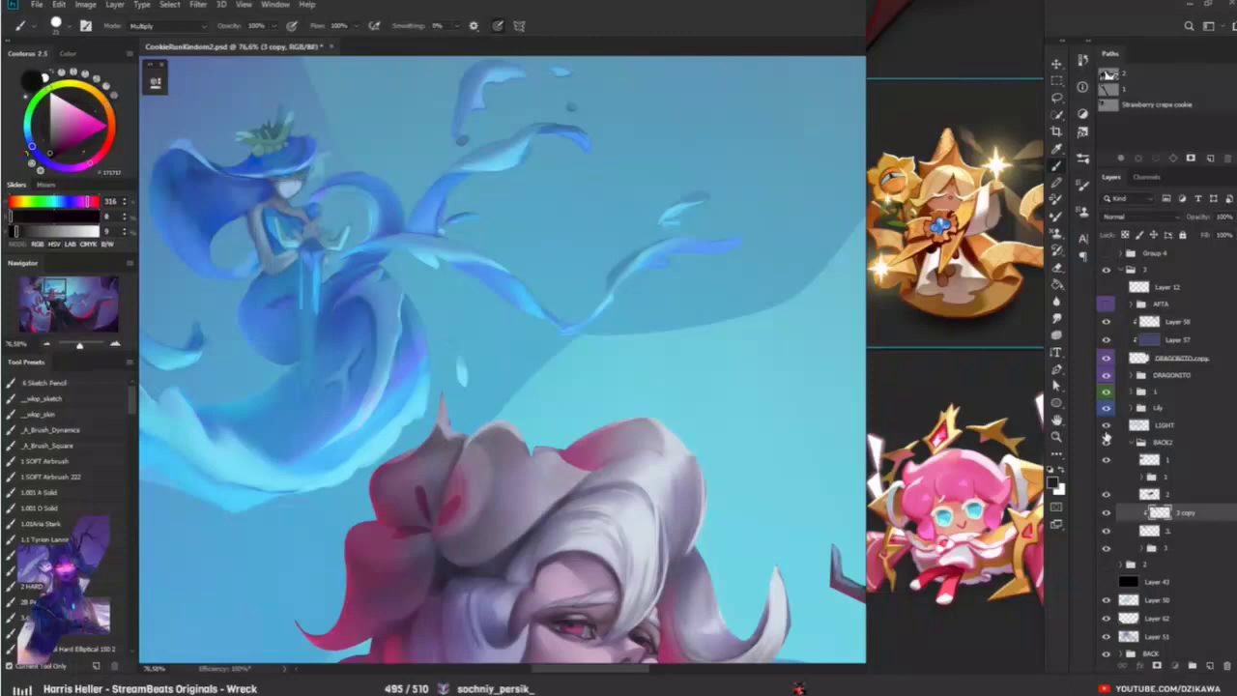
pyautogui.hotkey('ctrl', 'y')
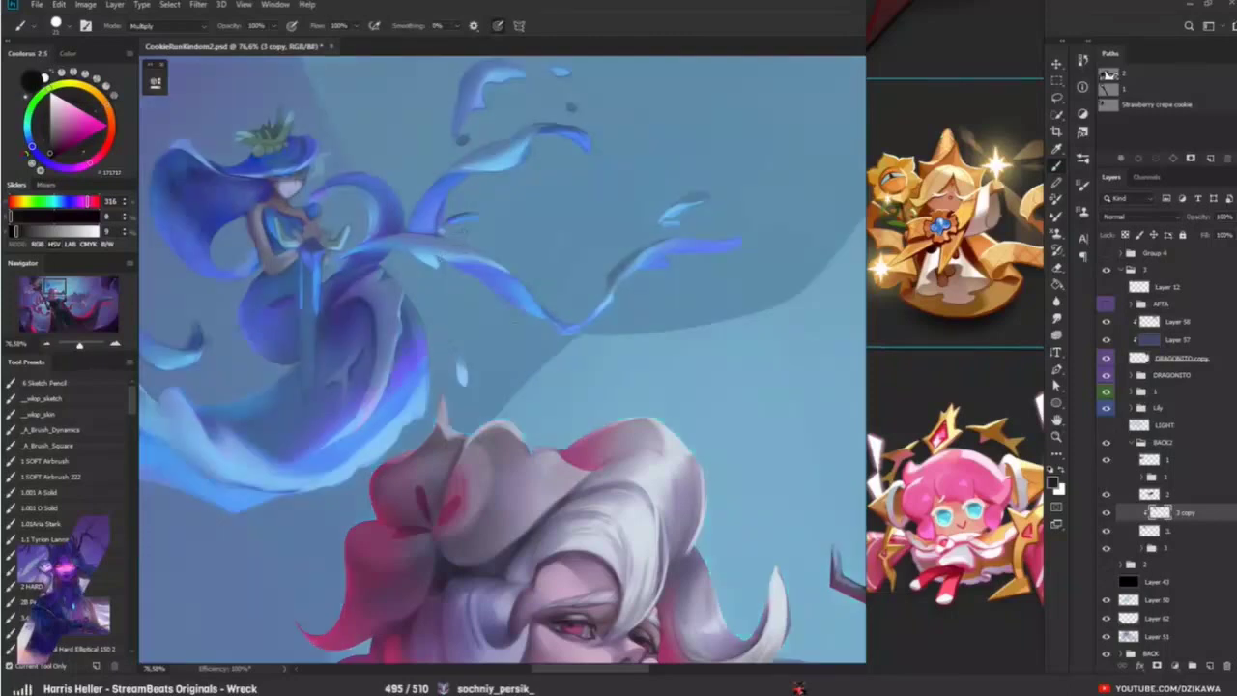
pyautogui.keyDown('alt'); pyautogui.click(426, 224); pyautogui.keyUp('alt')
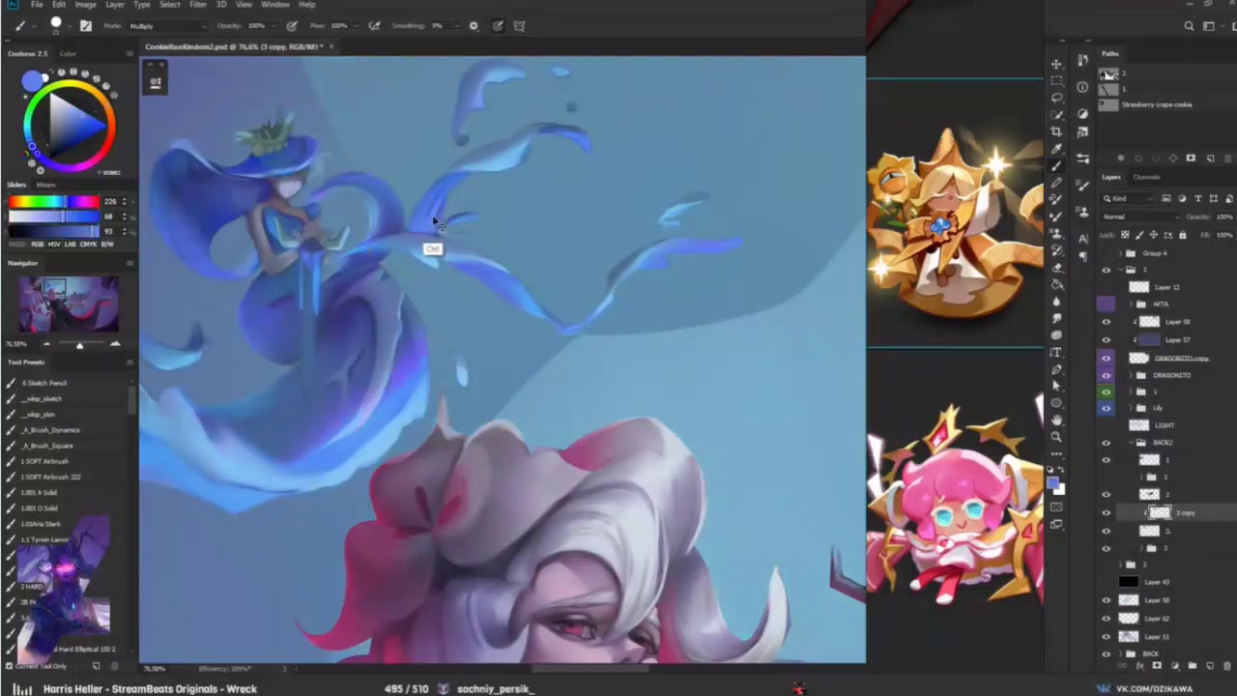
pyautogui.click(140, 25)
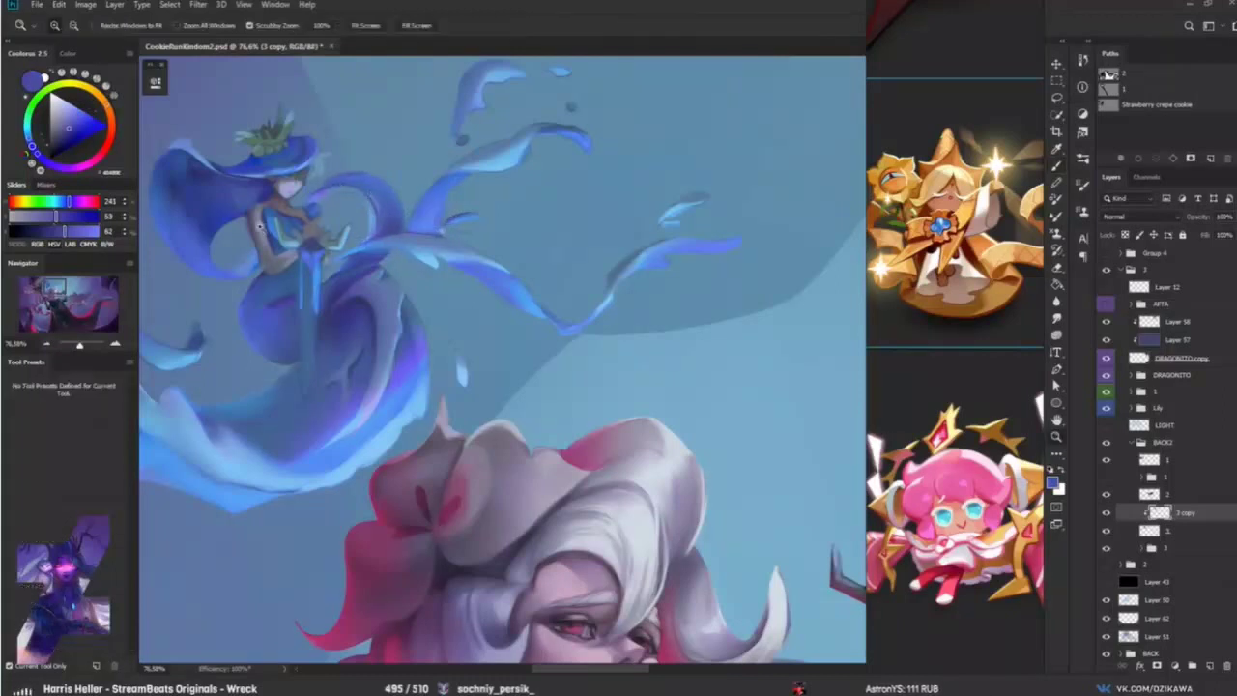
pyautogui.scroll(3, 321, 238)
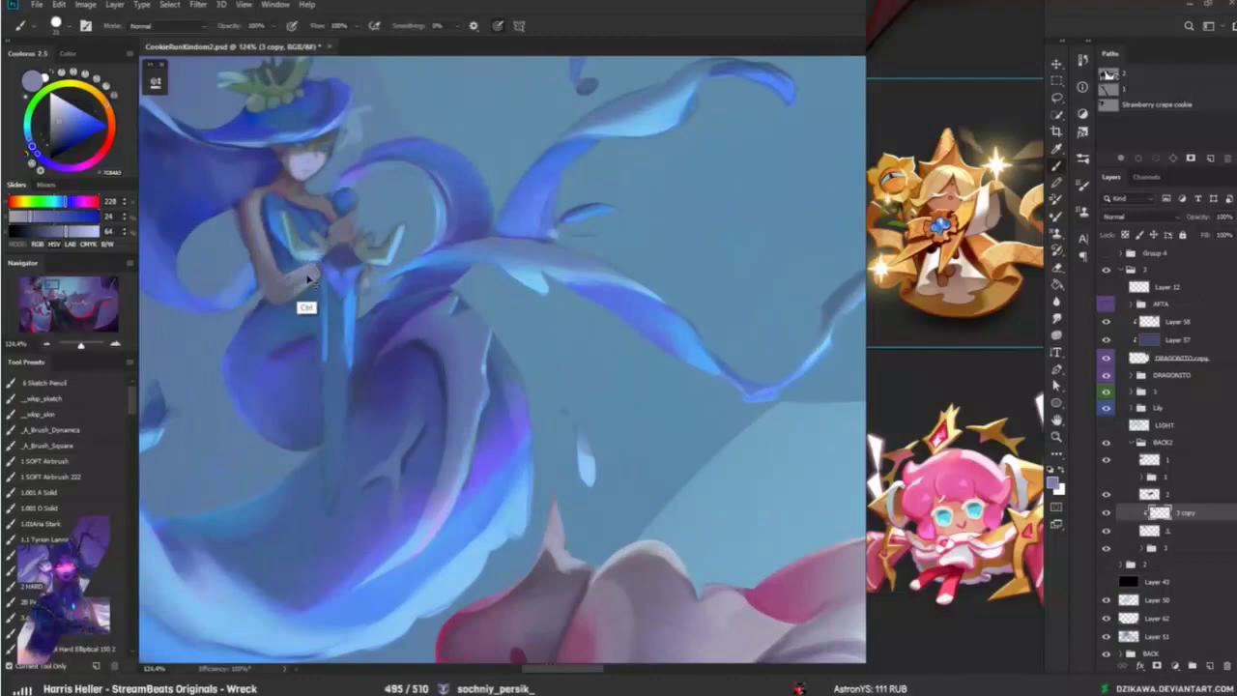
pyautogui.keyDown('alt'); pyautogui.click(285, 292); pyautogui.keyUp('alt')
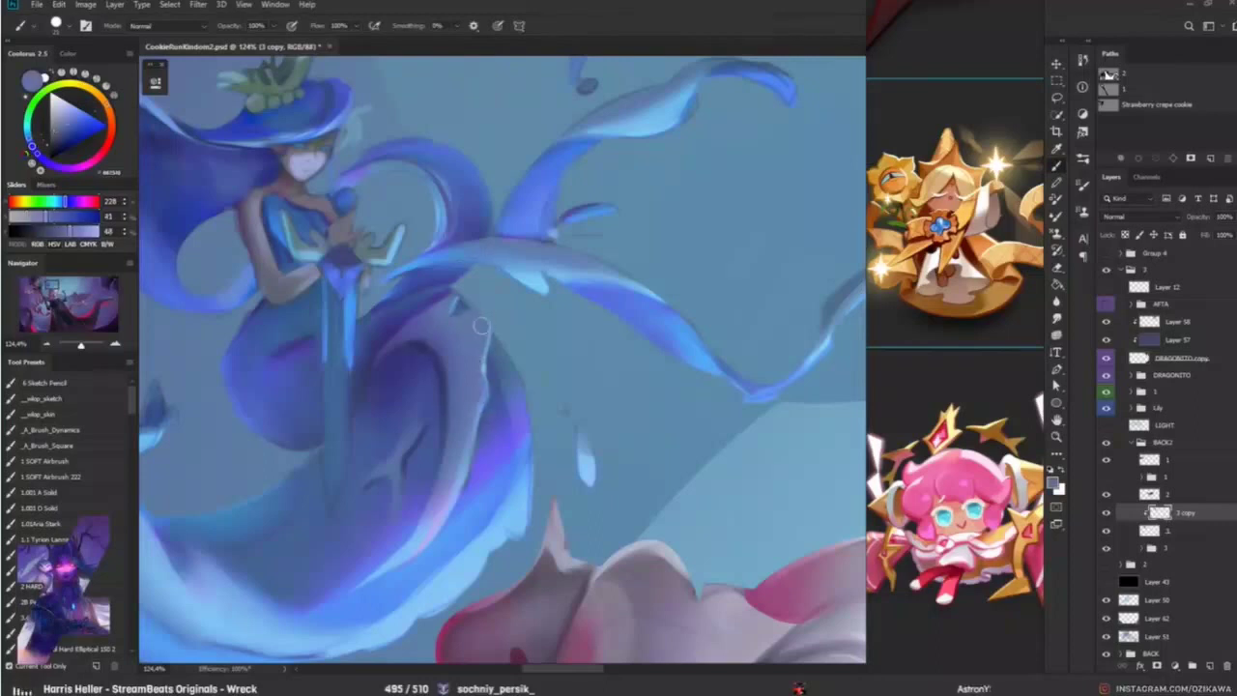
# Step: Paint a lighter blue stroke on the robe fold on the layer beneath 3 copy
pyautogui.hotkey('alt', '[')
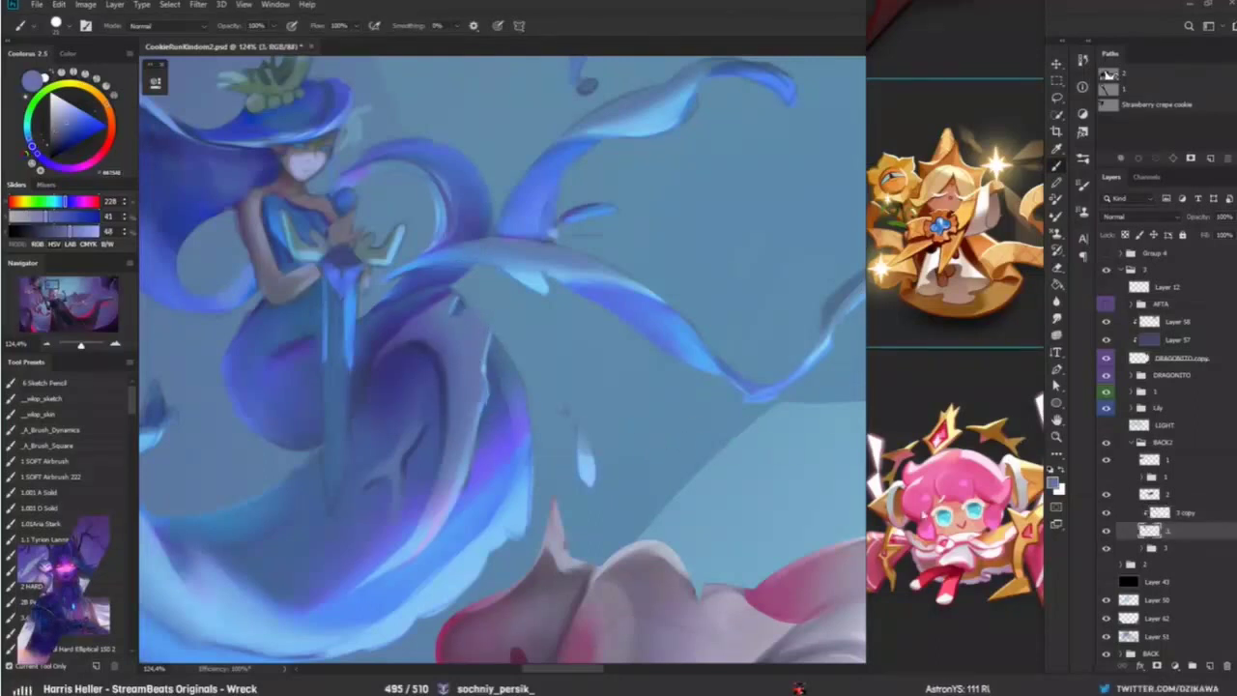
pyautogui.keyDown('alt'); pyautogui.click(480, 319); pyautogui.keyUp('alt')
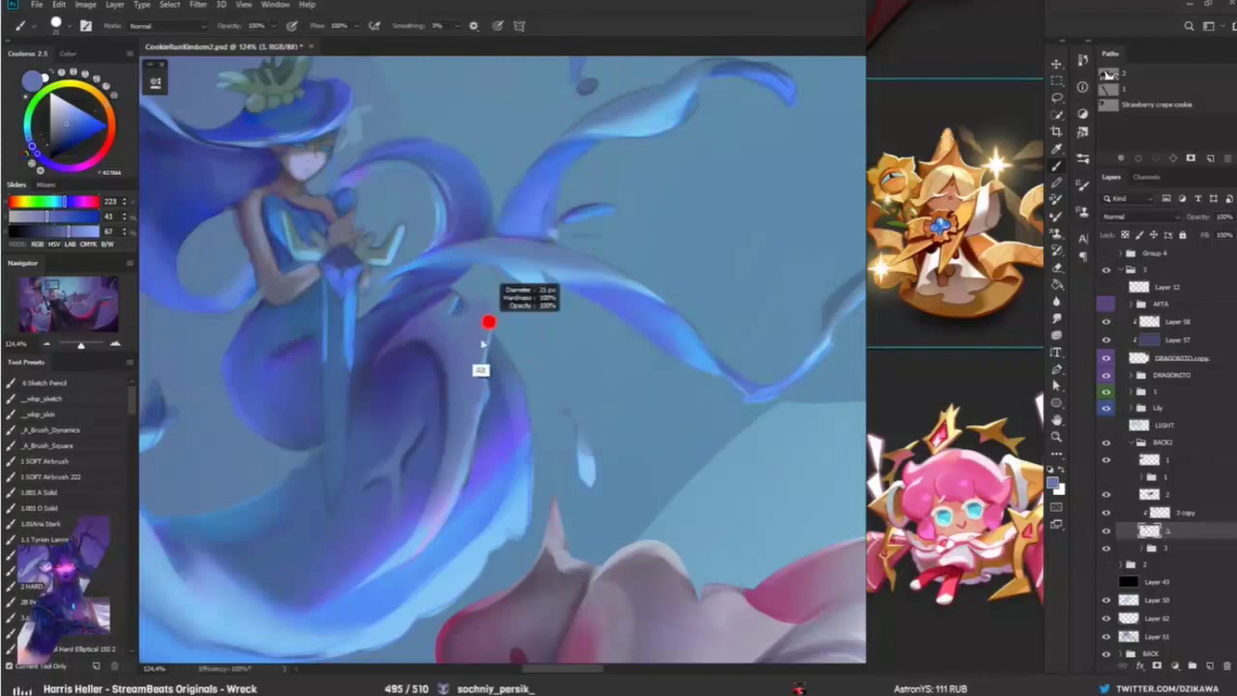
pyautogui.keyDown('alt'); pyautogui.click(488, 304); pyautogui.keyUp('alt')
pyautogui.moveTo(488, 299); pyautogui.dragTo(490, 367)
# Step: Add more light strokes down the lower robe's folds on layer 3 copy
pyautogui.hotkey('alt', ']')
pyautogui.keyDown('alt'); pyautogui.click(483, 338); pyautogui.keyUp('alt')
pyautogui.moveTo(483, 309); pyautogui.dragTo(485, 362)
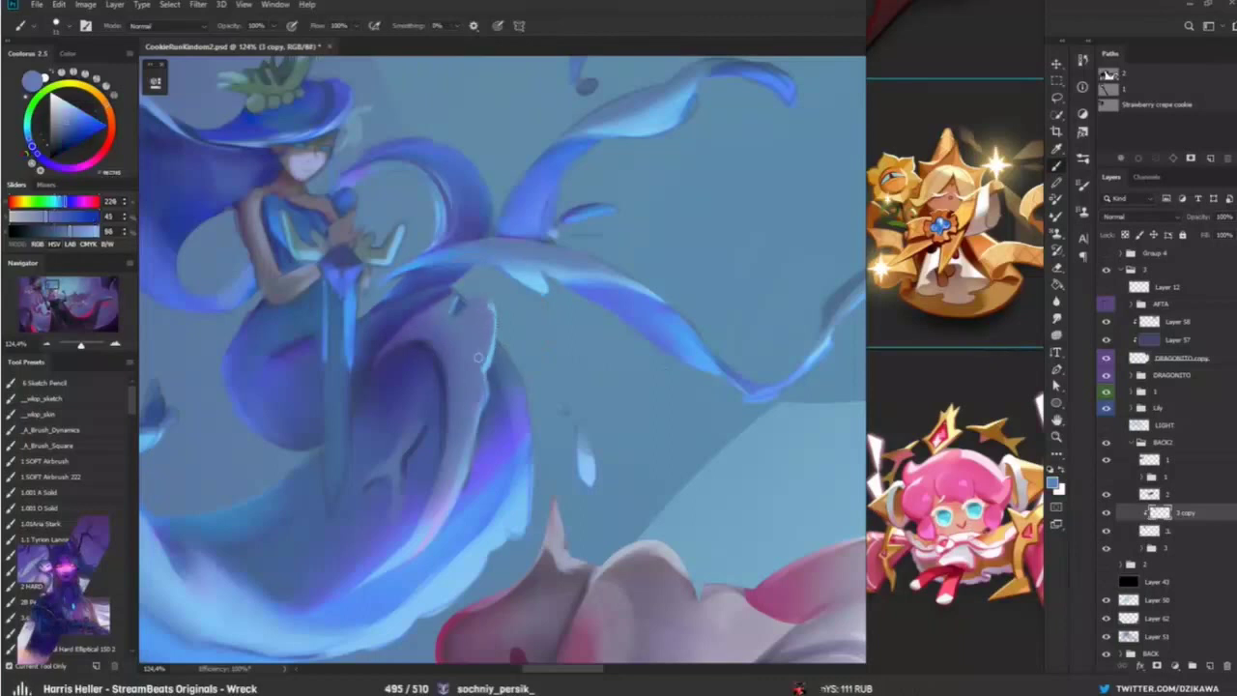
pyautogui.keyDown('alt'); pyautogui.click(464, 329); pyautogui.keyUp('alt')
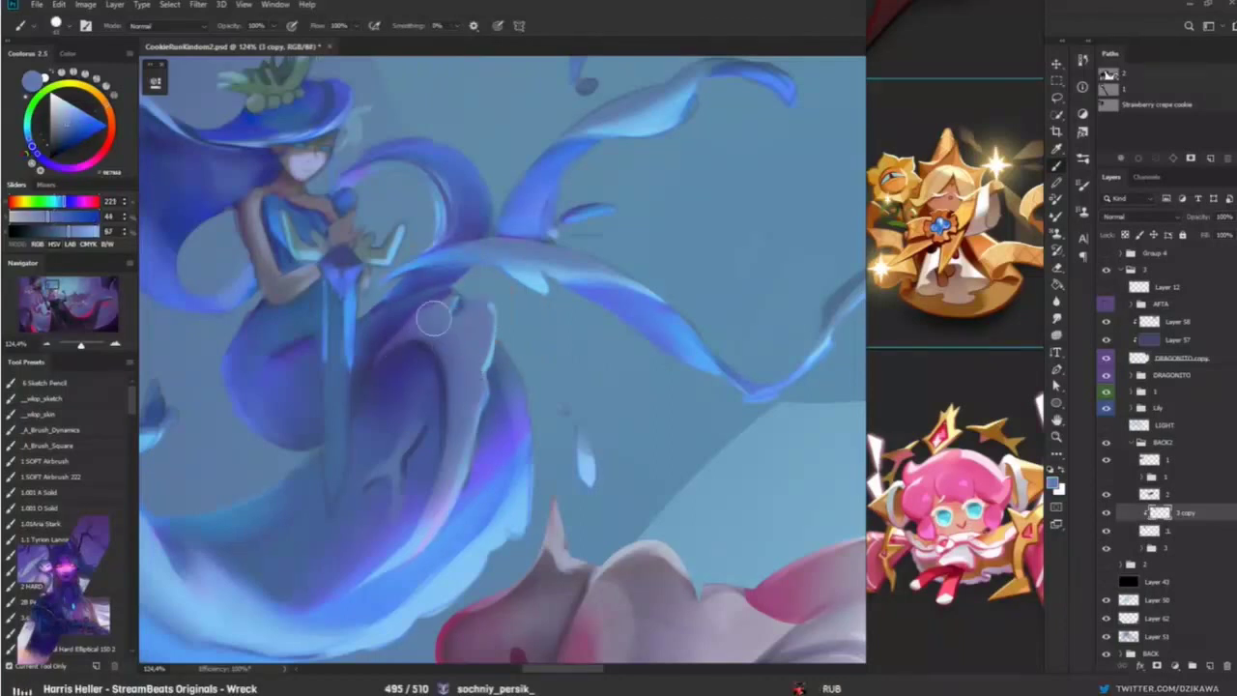
pyautogui.moveTo(444, 305)
pyautogui.mouseDown()
pyautogui.moveTo(425, 343)
pyautogui.moveTo(450, 362)
pyautogui.mouseUp()
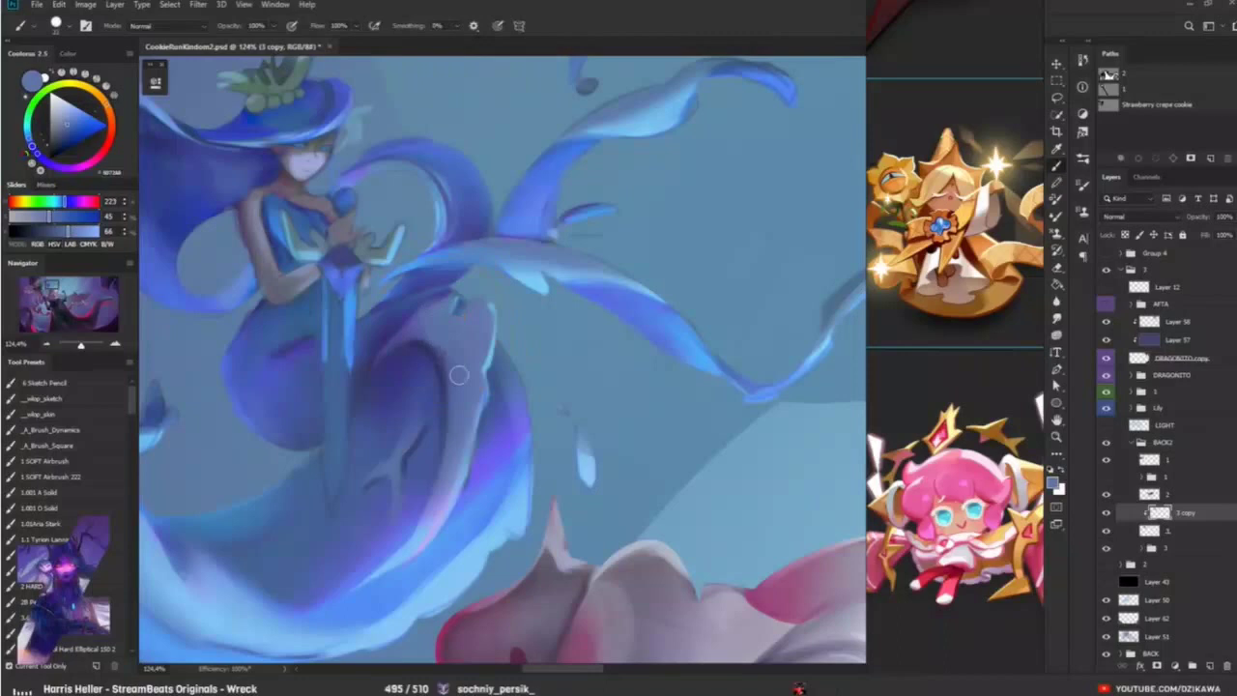
pyautogui.keyDown('alt'); pyautogui.click(445, 391); pyautogui.keyUp('alt')
# Step: Blend the new strokes into the robe with the Mixer Brush, then zoom out to the whole painting
pyautogui.press('r')
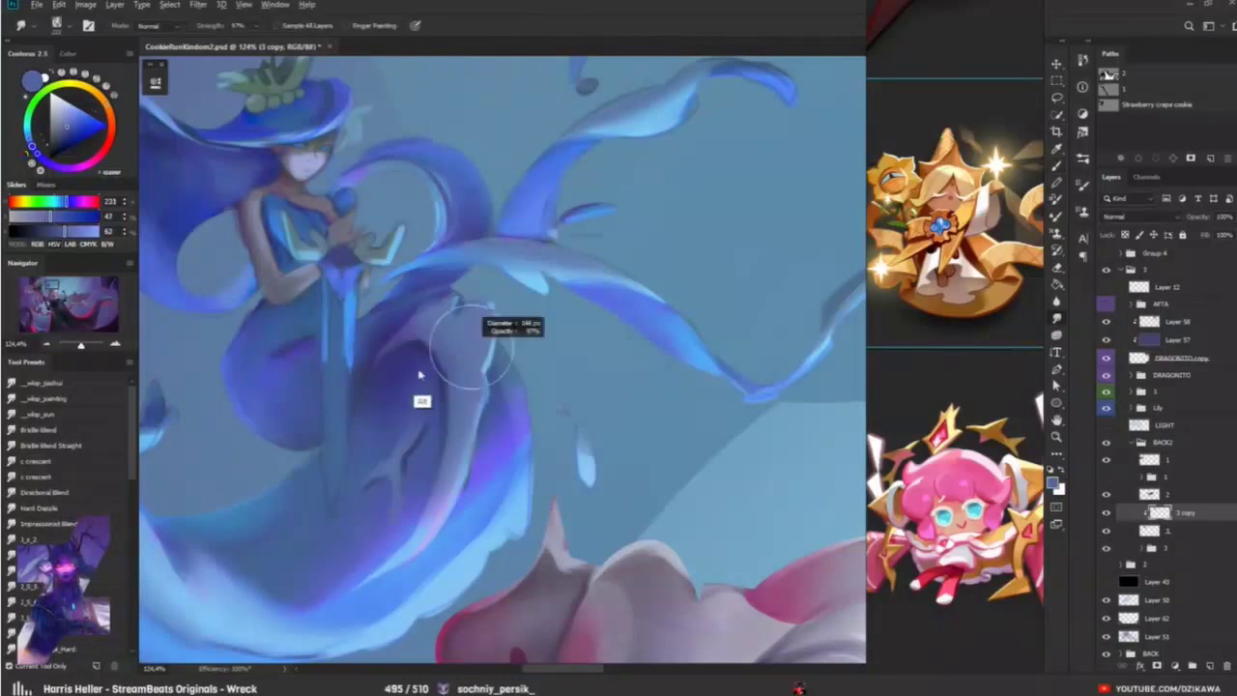
pyautogui.moveTo(445, 319); pyautogui.dragTo(459, 356)
pyautogui.press('b')
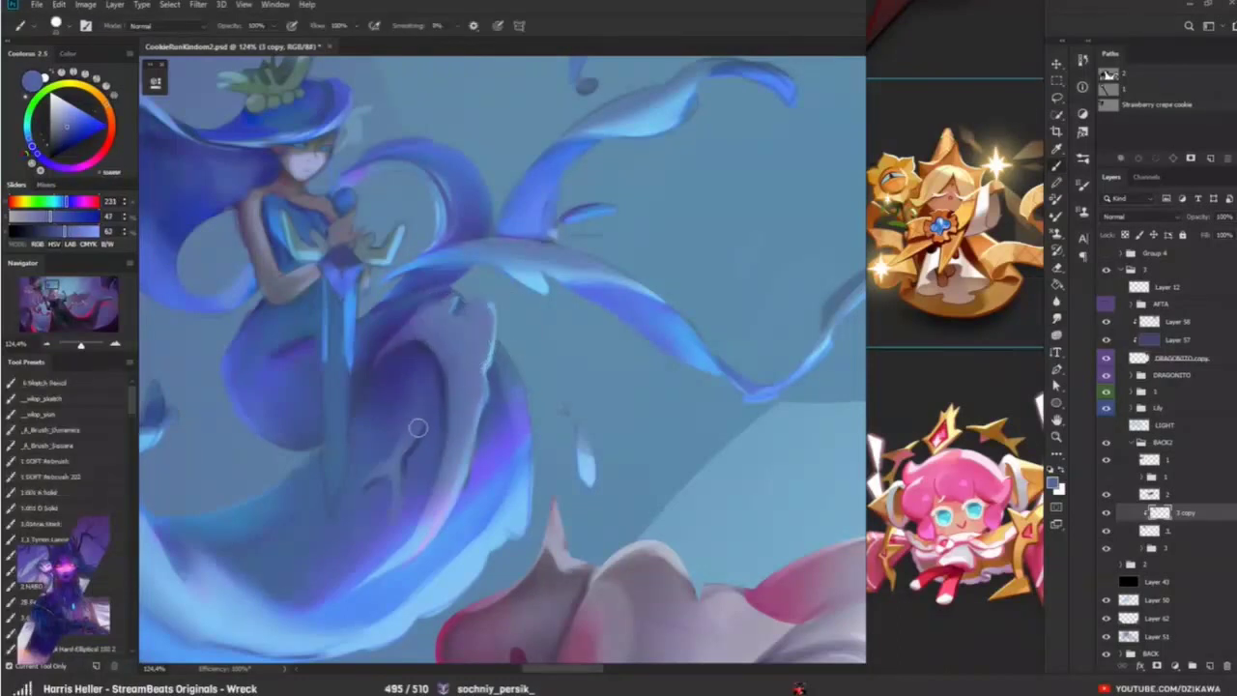
pyautogui.keyDown('alt'); pyautogui.click(414, 421); pyautogui.keyUp('alt')
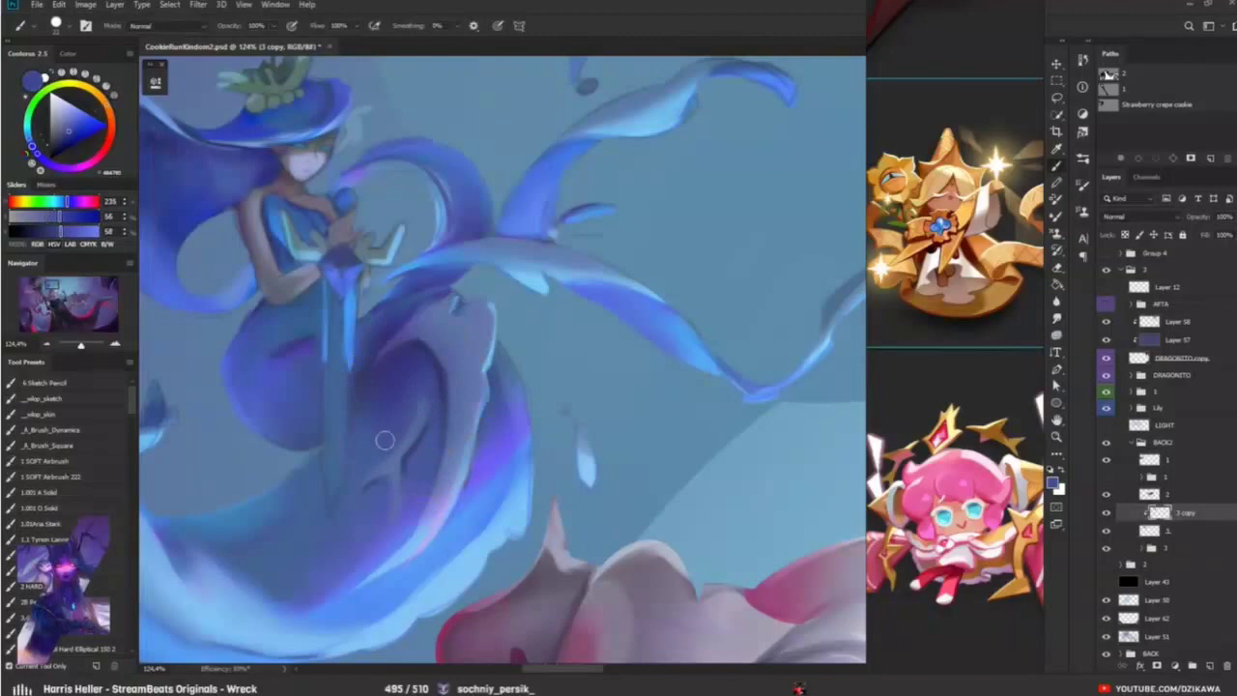
pyautogui.press('z')
pyautogui.moveTo(384, 441); pyautogui.dragTo(290, 441)
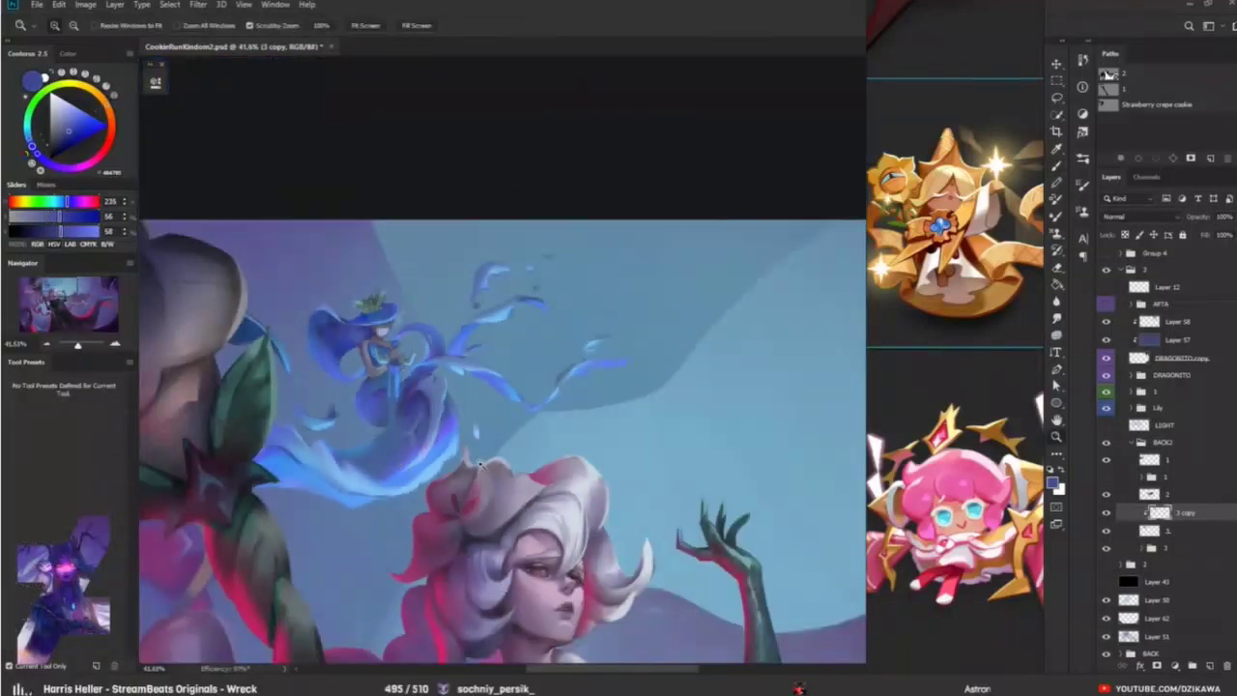
# Step: Zoom in on the water spirit and sample several blues from her robe
pyautogui.press('b')
pyautogui.press('z')
pyautogui.moveTo(478, 464); pyautogui.dragTo(541, 464)
pyautogui.press('b')
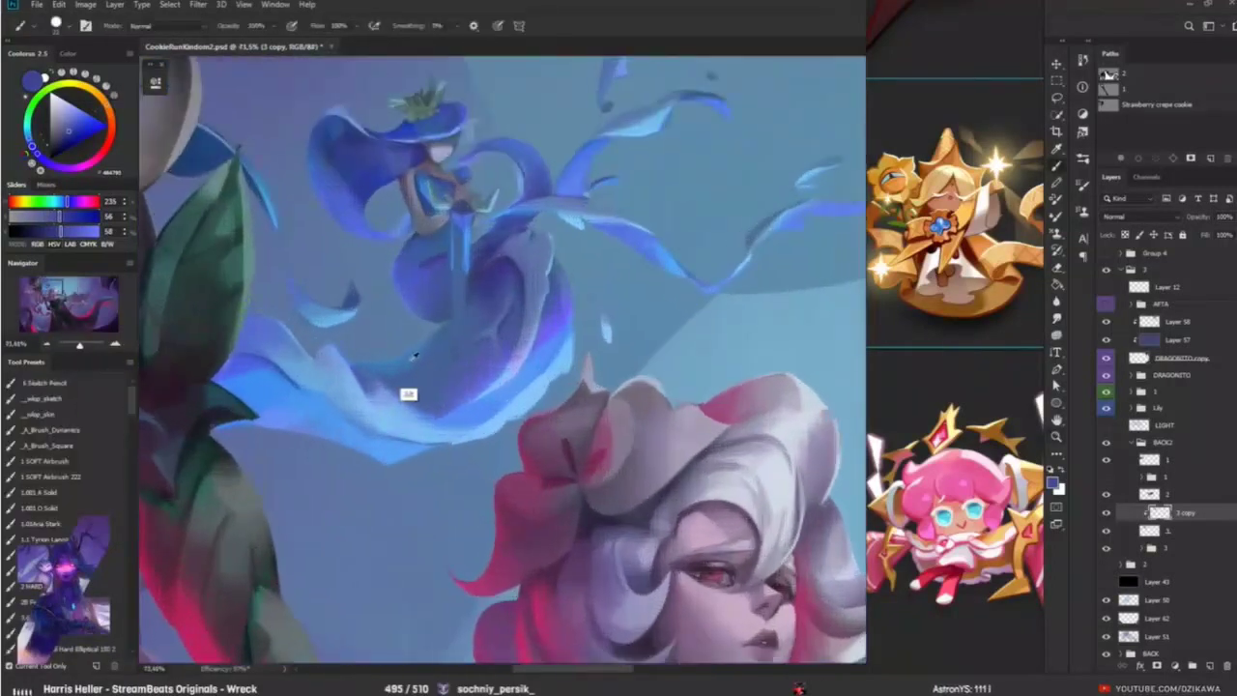
pyautogui.keyDown('alt'); pyautogui.click(406, 358); pyautogui.keyUp('alt')
pyautogui.keyDown('alt'); pyautogui.click(346, 288); pyautogui.keyUp('alt')
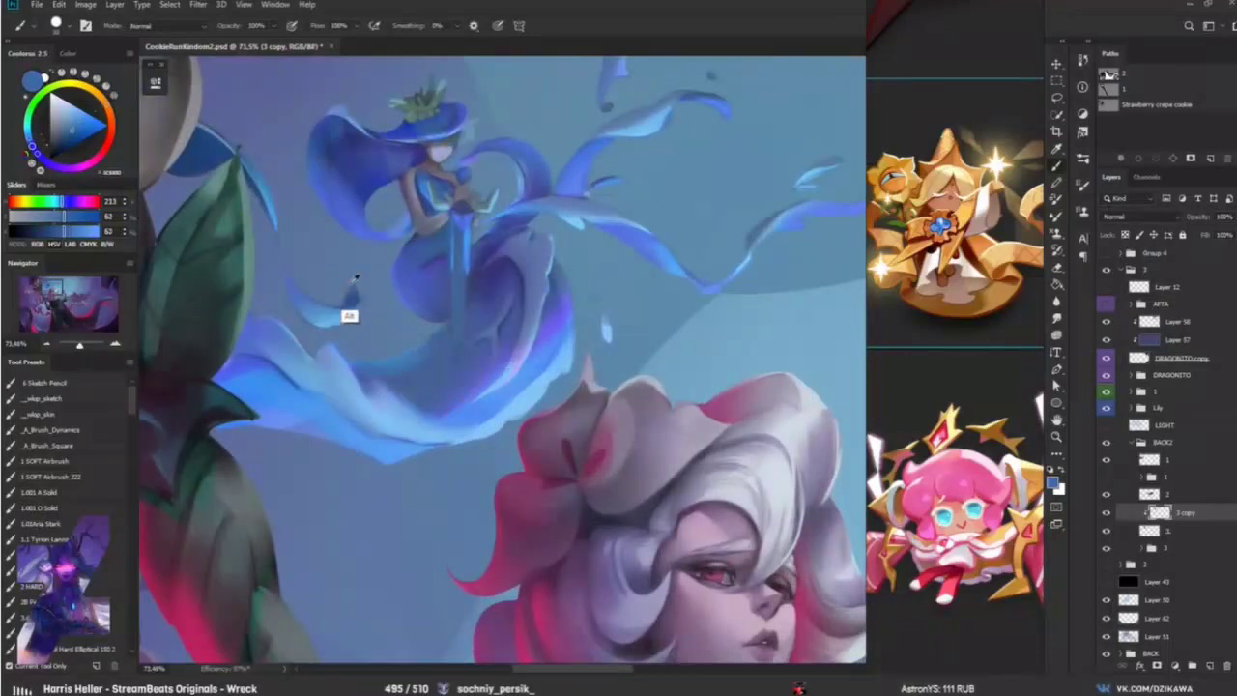
pyautogui.keyDown('alt'); pyautogui.click(347, 290); pyautogui.keyUp('alt')
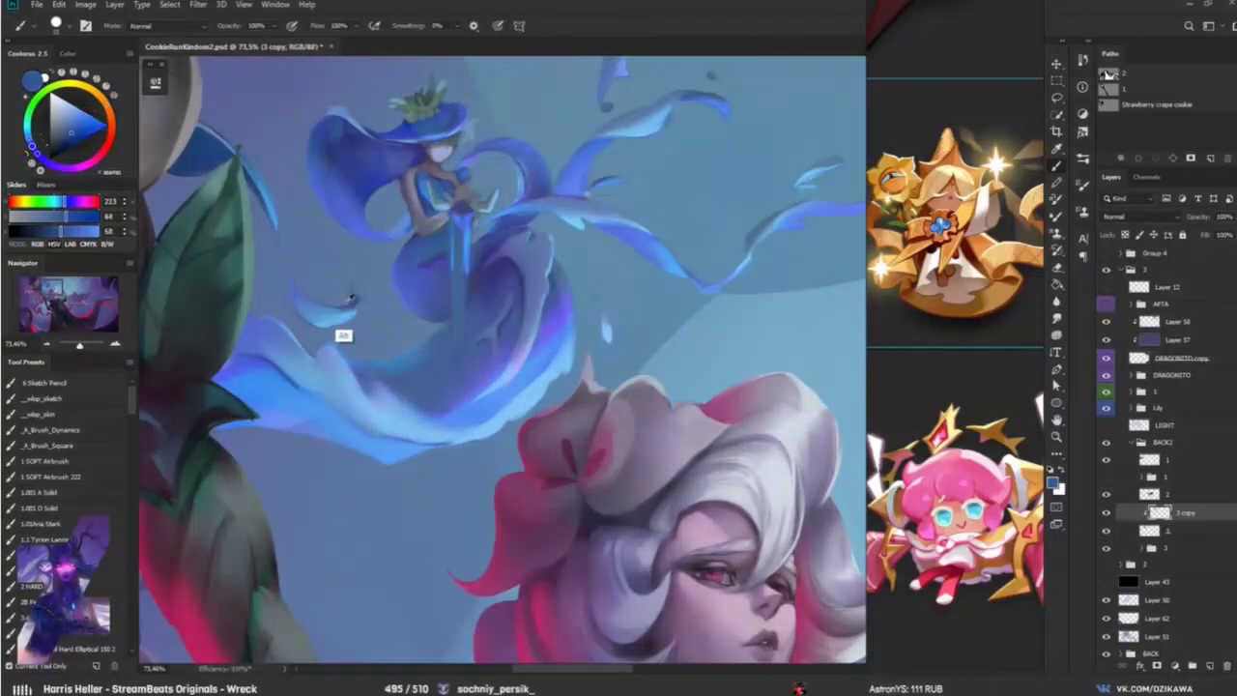
pyautogui.keyDown('alt'); pyautogui.click(353, 275); pyautogui.keyUp('alt')
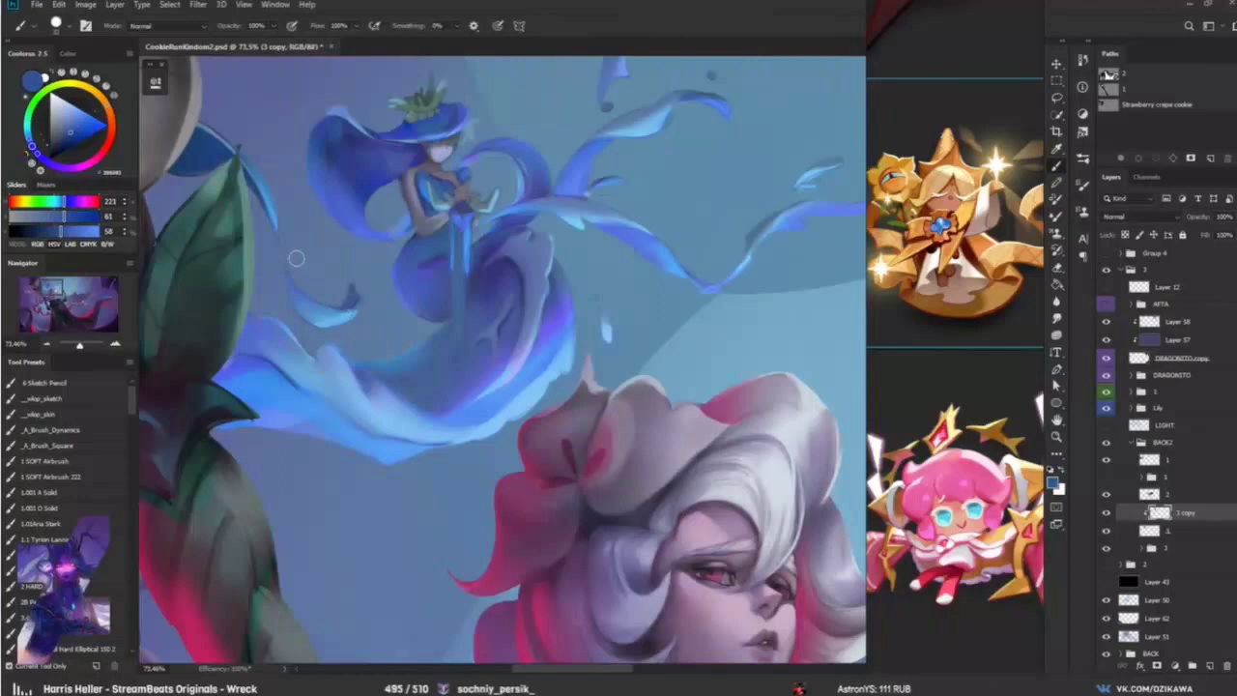
# Step: Shrink the brush to about 19 px and paint light-blue strokes on the spirit's wave
pyautogui.keyDown('alt'); pyautogui.click(337, 350); pyautogui.keyUp('alt')
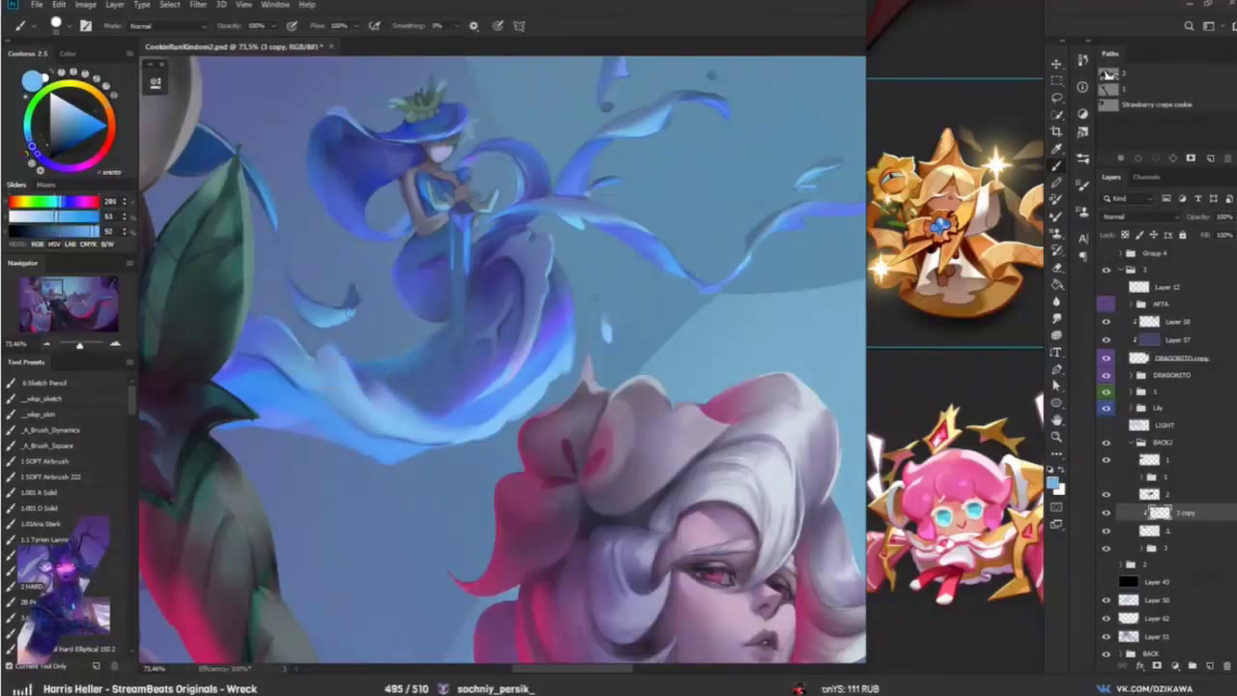
pyautogui.keyDown('alt'); pyautogui.click(302, 309); pyautogui.keyUp('alt')
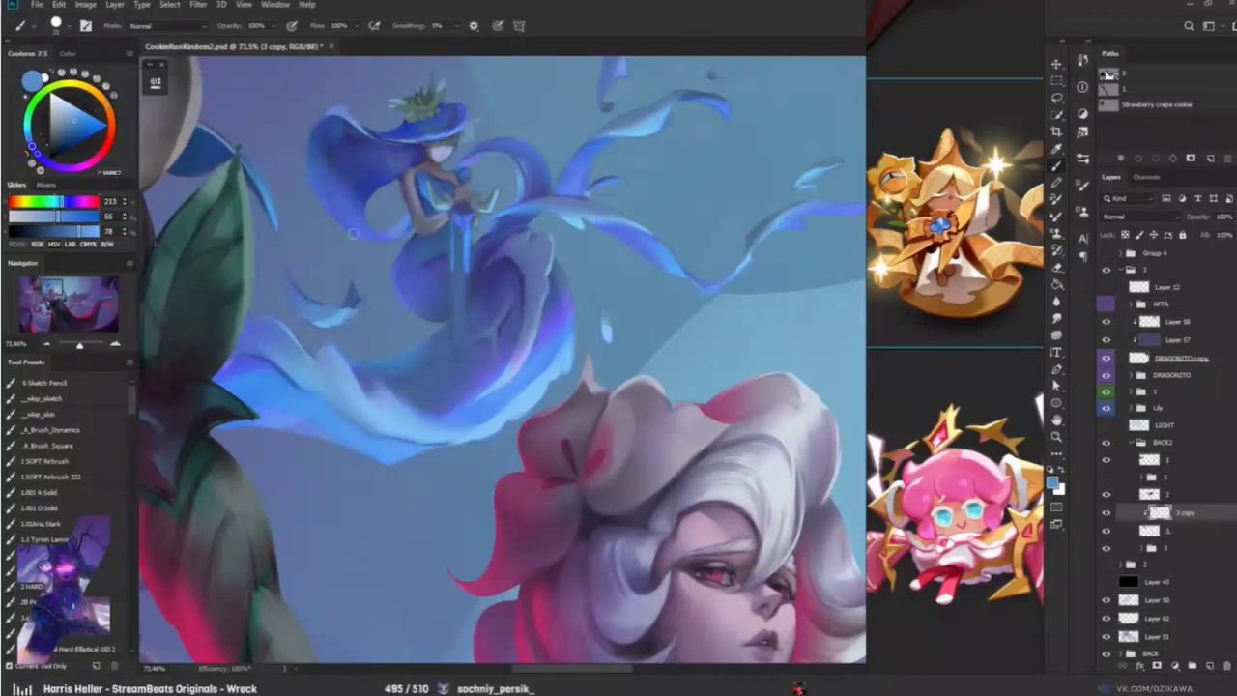
pyautogui.keyDown('alt'); pyautogui.click(343, 319); pyautogui.keyUp('alt')
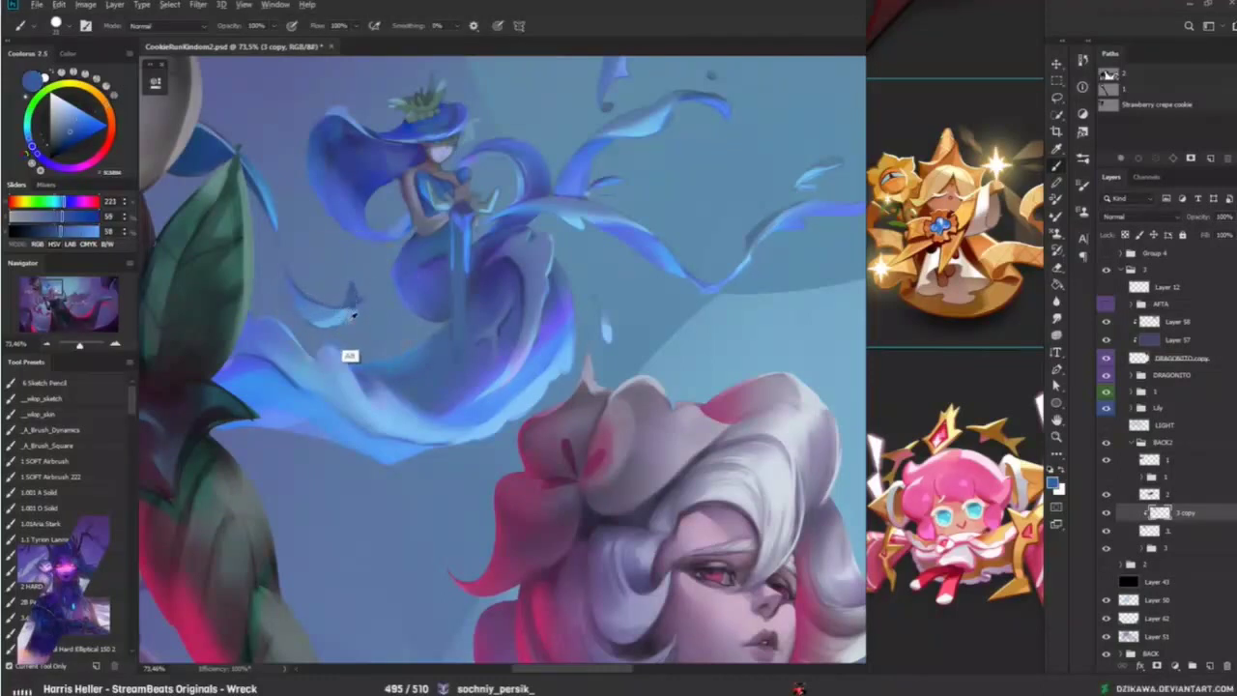
pyautogui.moveTo(346, 321); pyautogui.dragTo(348, 336)
pyautogui.keyDown('alt'); pyautogui.click(319, 391); pyautogui.keyUp('alt')
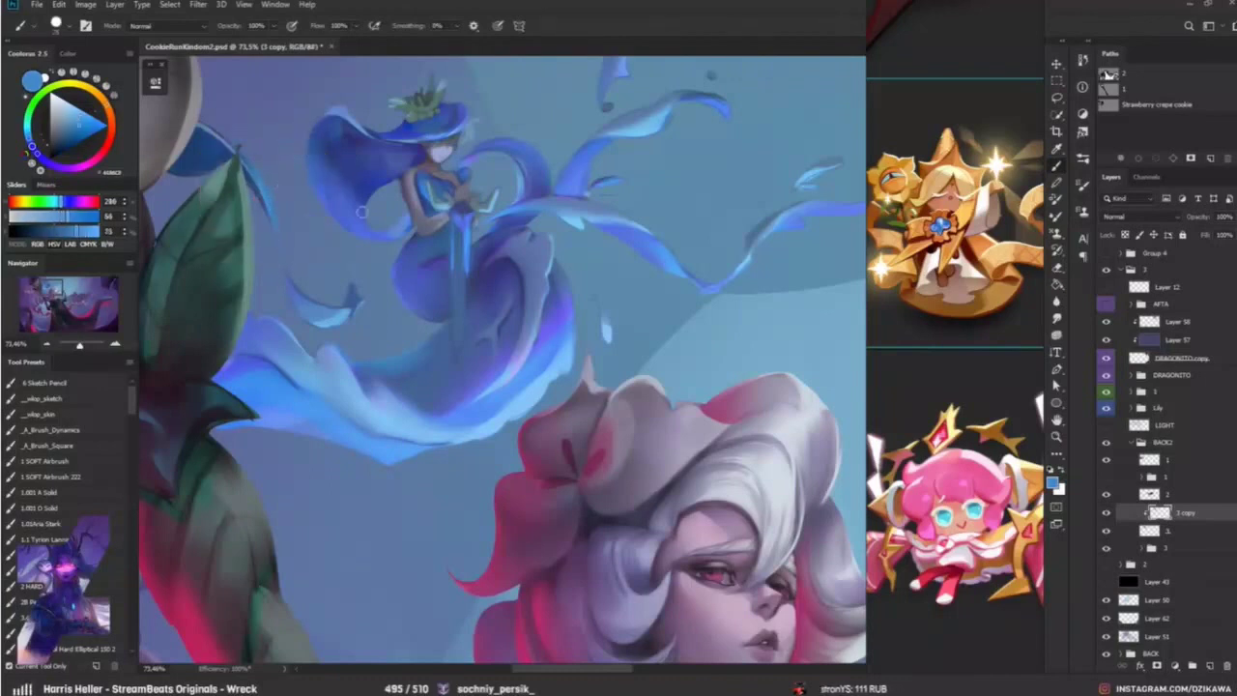
pyautogui.keyDown('alt'); pyautogui.click(400, 215); pyautogui.keyUp('alt')
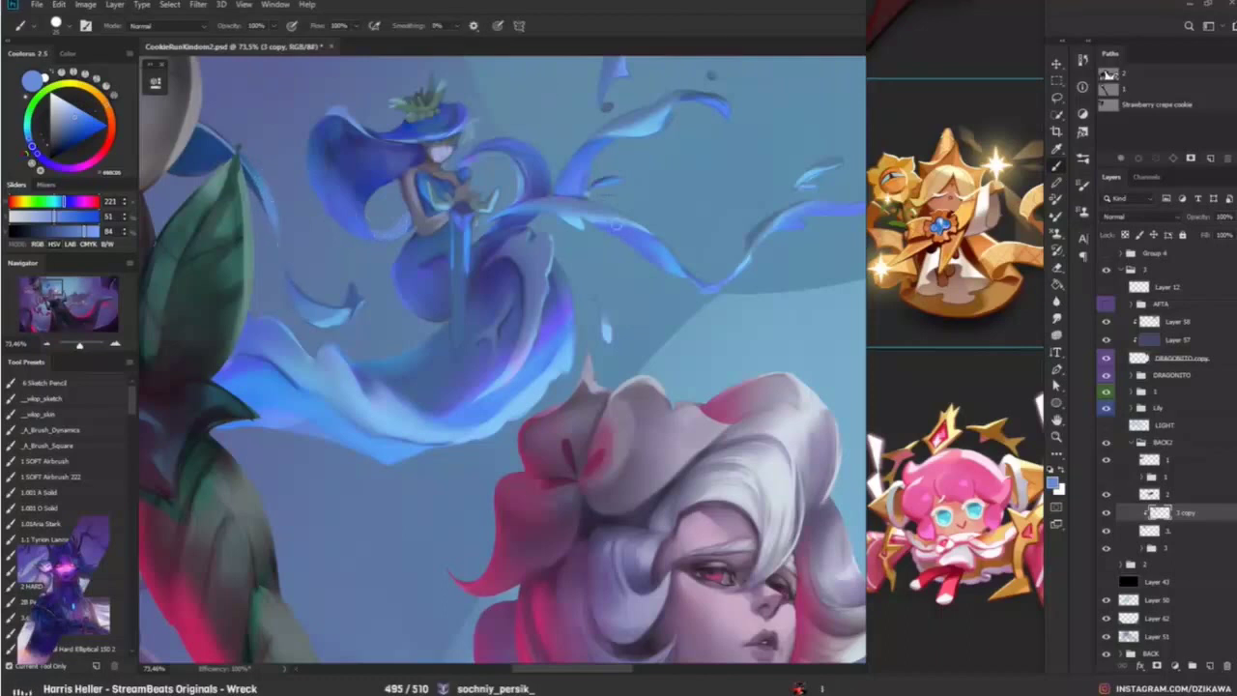
pyautogui.keyDown('alt'); pyautogui.click(580, 256); pyautogui.keyUp('alt')
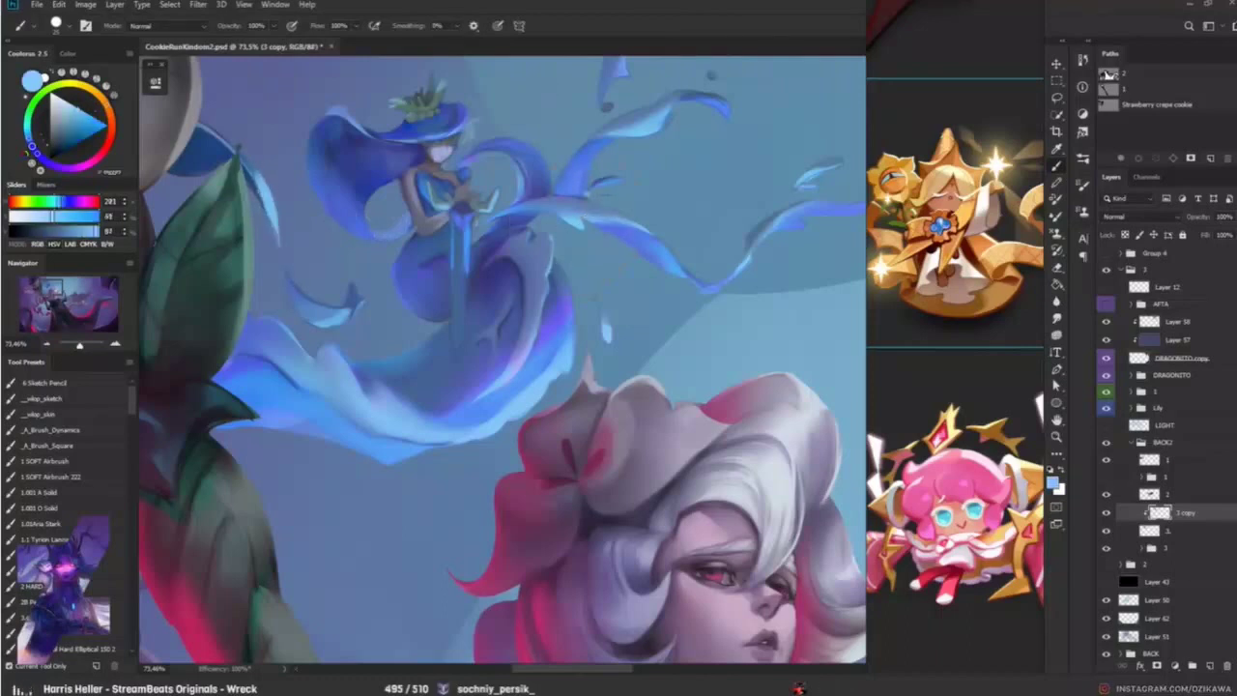
pyautogui.moveTo(326, 319)
pyautogui.mouseDown()
pyautogui.moveTo(347, 311)
pyautogui.moveTo(319, 338)
pyautogui.mouseUp()
pyautogui.keyDown('alt'); pyautogui.click(308, 315); pyautogui.keyUp('alt')
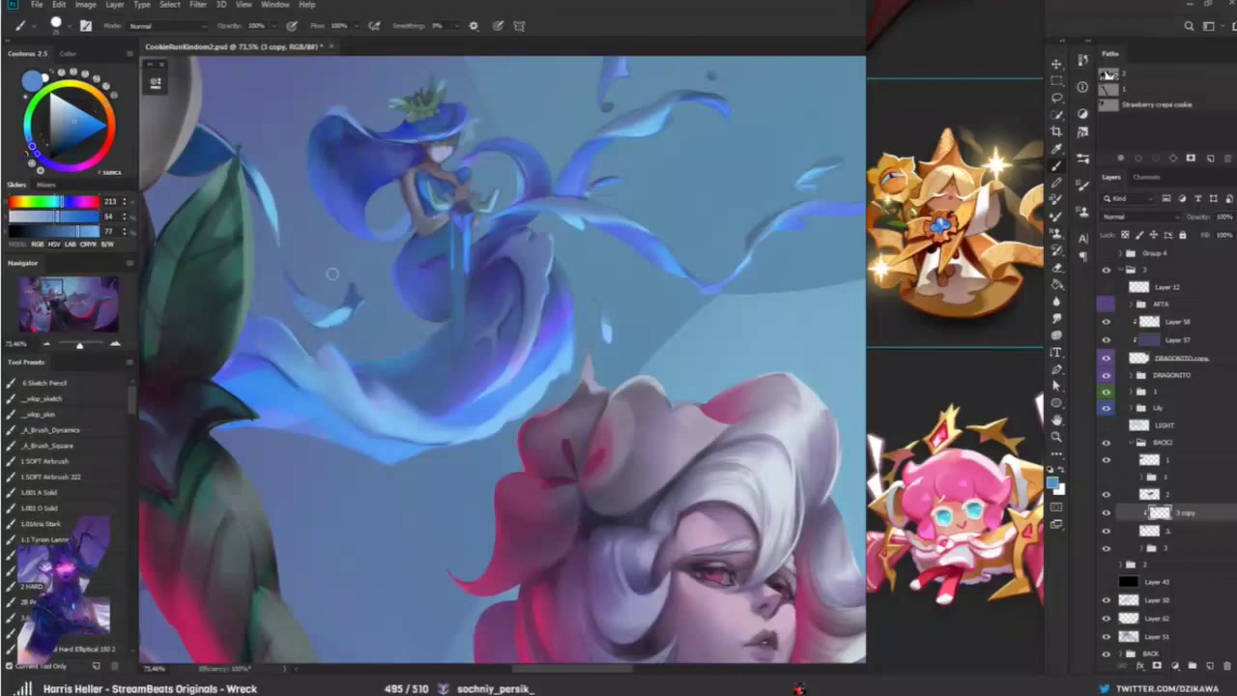
pyautogui.scroll(-3, 330, 275)
pyautogui.scroll(-3, 425, 360)
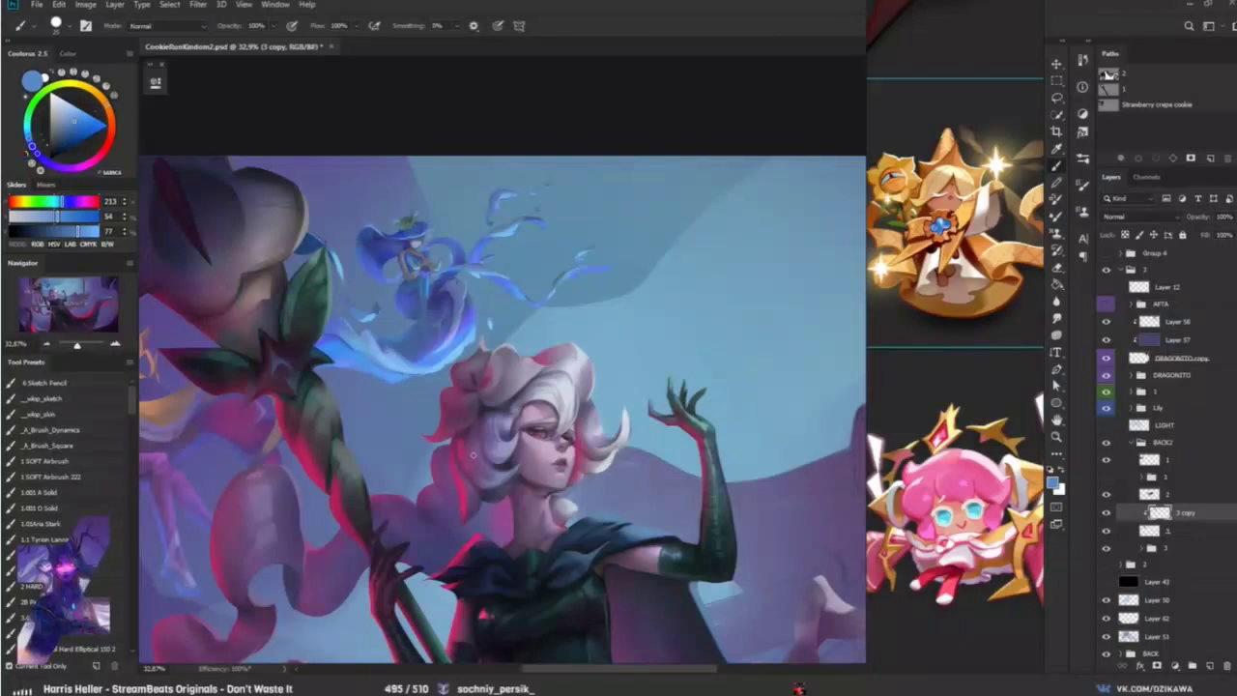
pyautogui.scroll(3, 473, 454)
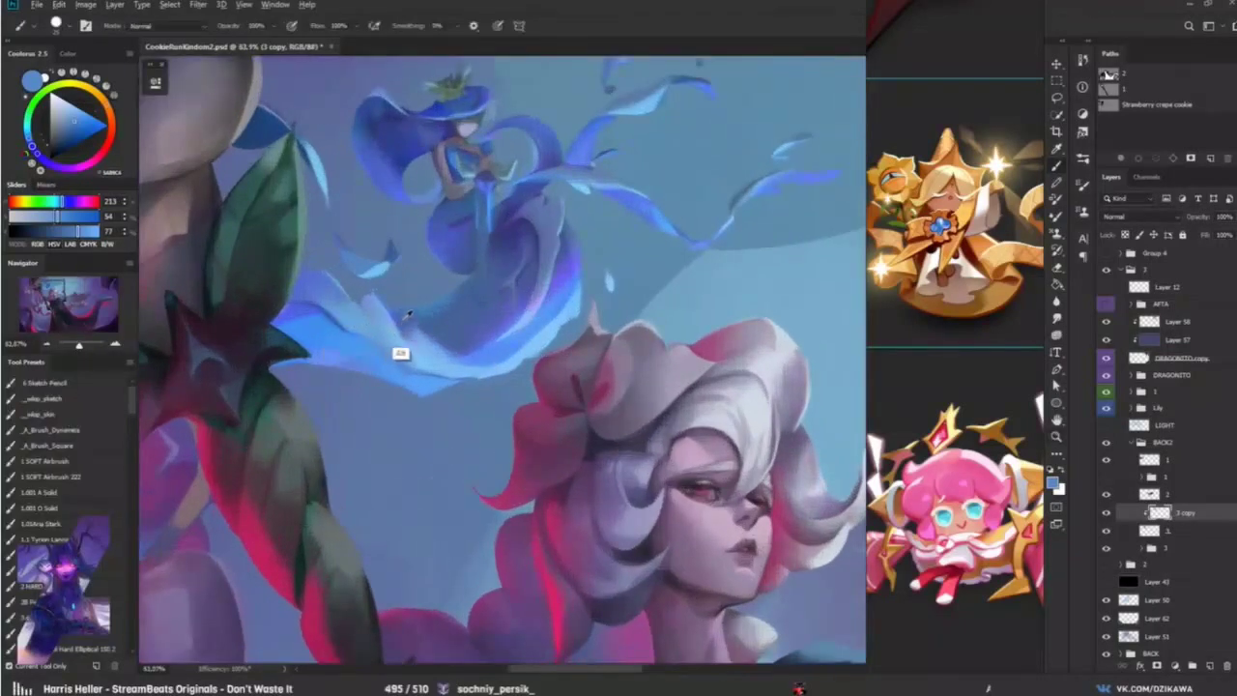
# Step: Paint small strokes and light highlights along the wave's blue edge
pyautogui.keyDown('alt'); pyautogui.click(319, 319); pyautogui.keyUp('alt')
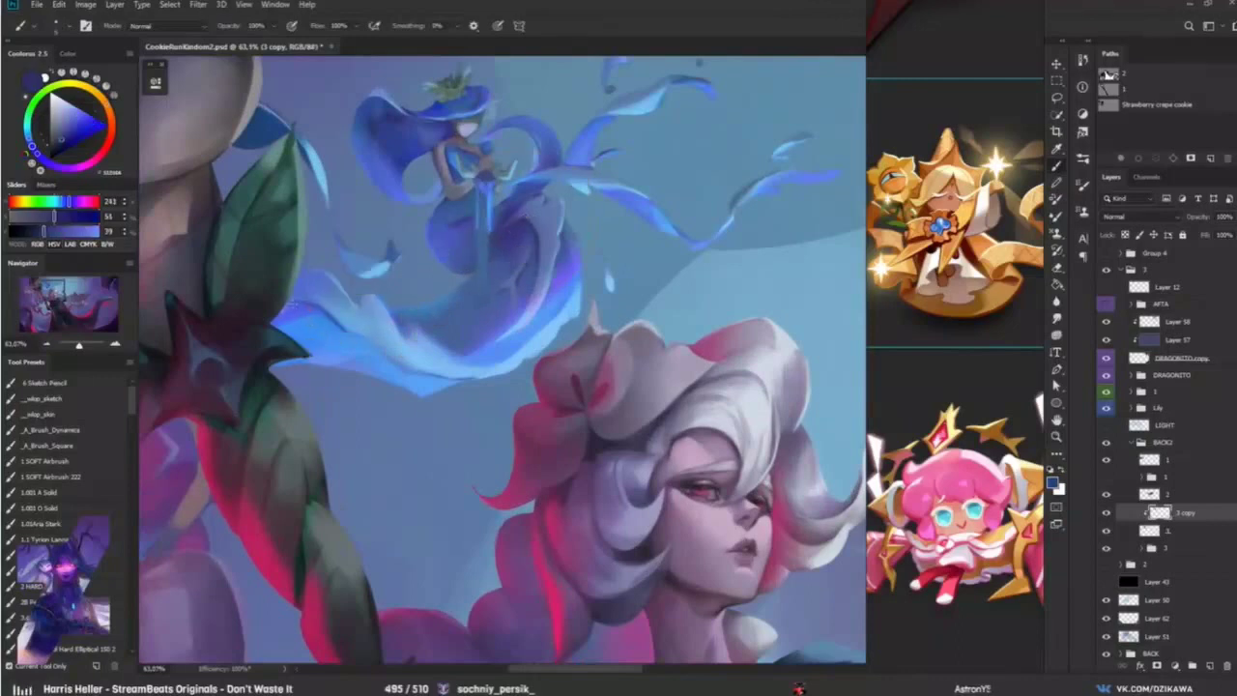
pyautogui.moveTo(290, 301); pyautogui.dragTo(403, 369)
pyautogui.keyDown('alt'); pyautogui.click(334, 329); pyautogui.keyUp('alt')
pyautogui.moveTo(329, 314); pyautogui.dragTo(410, 362)
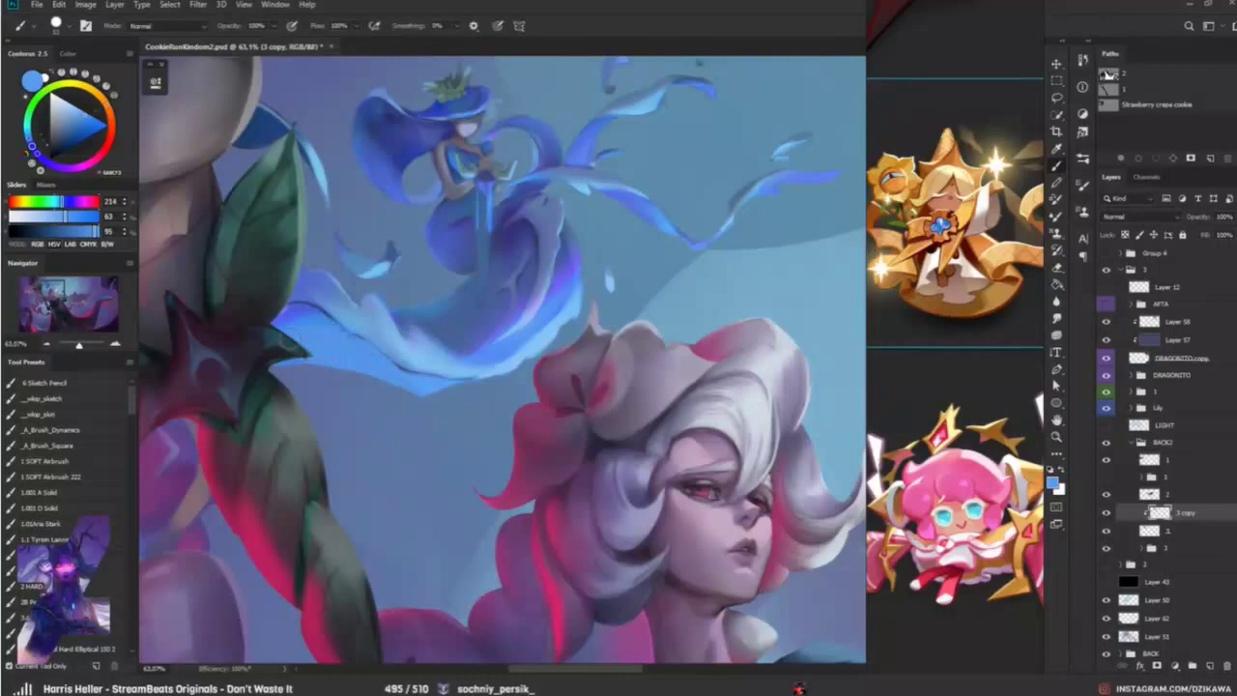
pyautogui.keyDown('alt'); pyautogui.click(290, 315); pyautogui.keyUp('alt')
pyautogui.moveTo(261, 328)
pyautogui.mouseDown()
pyautogui.moveTo(314, 319)
pyautogui.moveTo(338, 330)
pyautogui.moveTo(353, 312)
pyautogui.moveTo(336, 290)
pyautogui.mouseUp()
# Step: Add more small light-blue strokes across the wave using freshly sampled blues
pyautogui.keyDown('alt'); pyautogui.click(351, 311); pyautogui.keyUp('alt')
pyautogui.keyDown('alt'); pyautogui.click(311, 313); pyautogui.keyUp('alt')
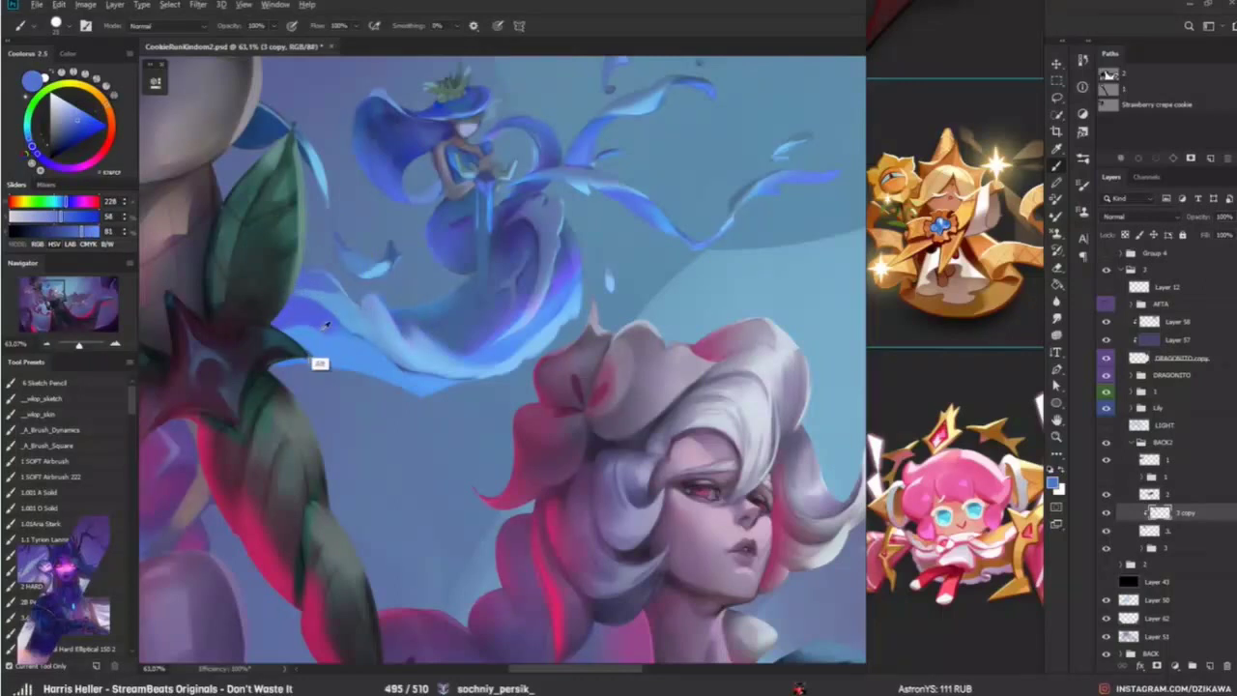
pyautogui.moveTo(302, 350)
pyautogui.mouseDown()
pyautogui.moveTo(290, 358)
pyautogui.moveTo(323, 353)
pyautogui.mouseUp()
pyautogui.moveTo(261, 324)
pyautogui.mouseDown()
pyautogui.moveTo(372, 365)
pyautogui.moveTo(344, 359)
pyautogui.moveTo(367, 392)
pyautogui.moveTo(343, 381)
pyautogui.mouseUp()
pyautogui.keyDown('alt'); pyautogui.click(375, 358); pyautogui.keyUp('alt')
pyautogui.press('r')
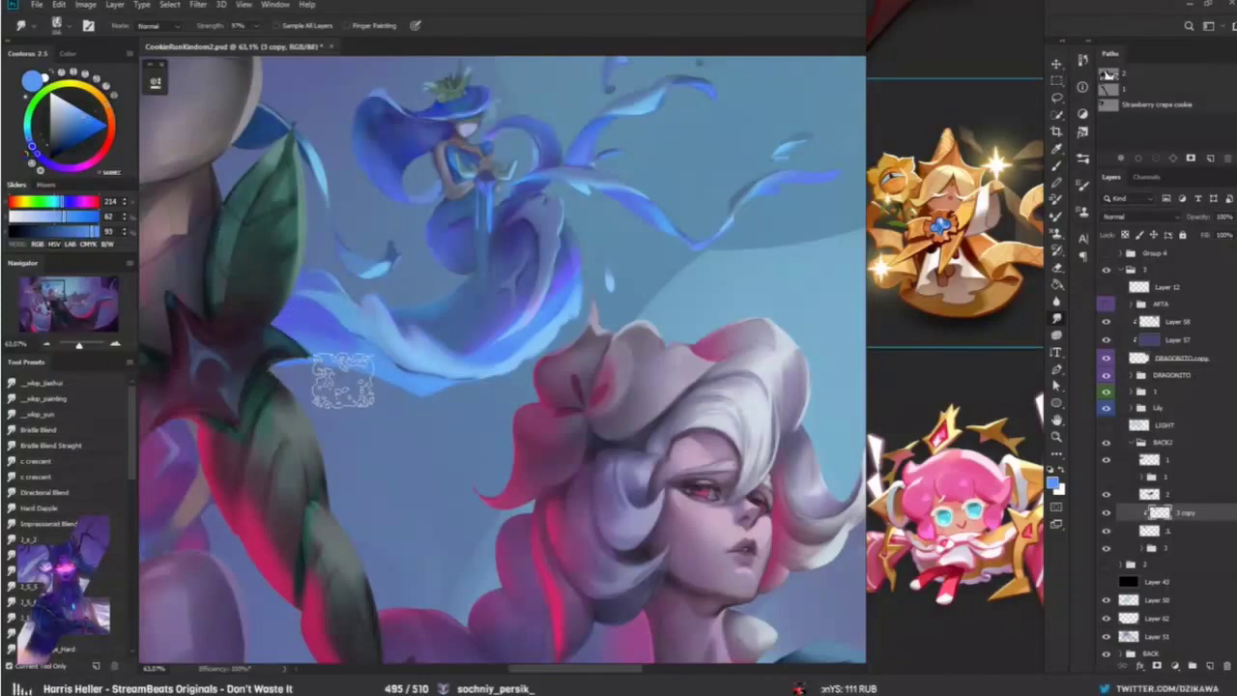
pyautogui.scroll(-5, 348, 391)
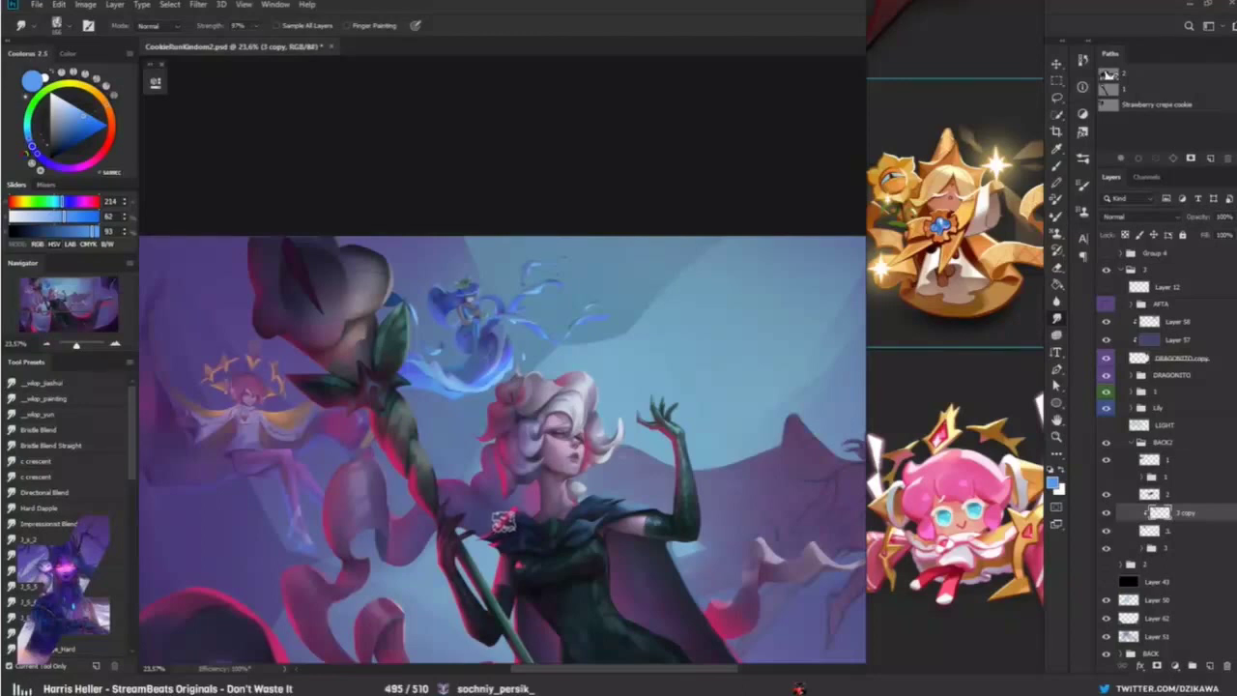
pyautogui.scroll(3, 503, 521)
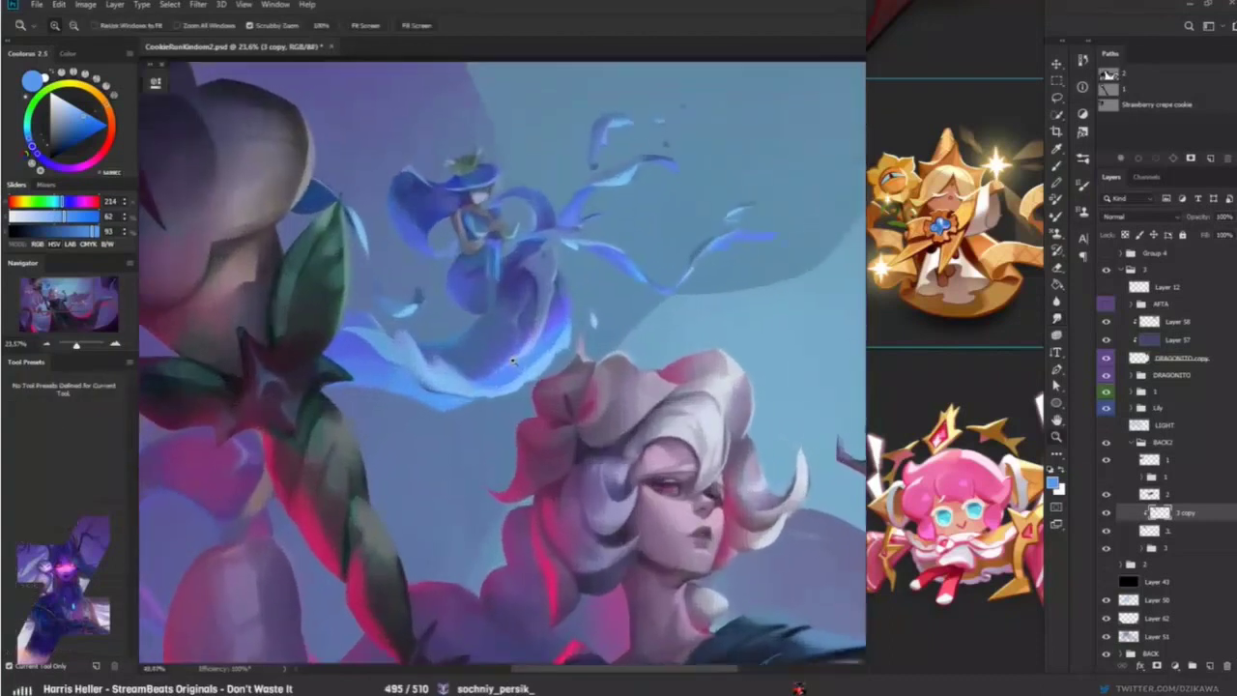
# Step: Paint light-blue strokes on the spirit's robe, then pan to show the whole figure
pyautogui.press('b')
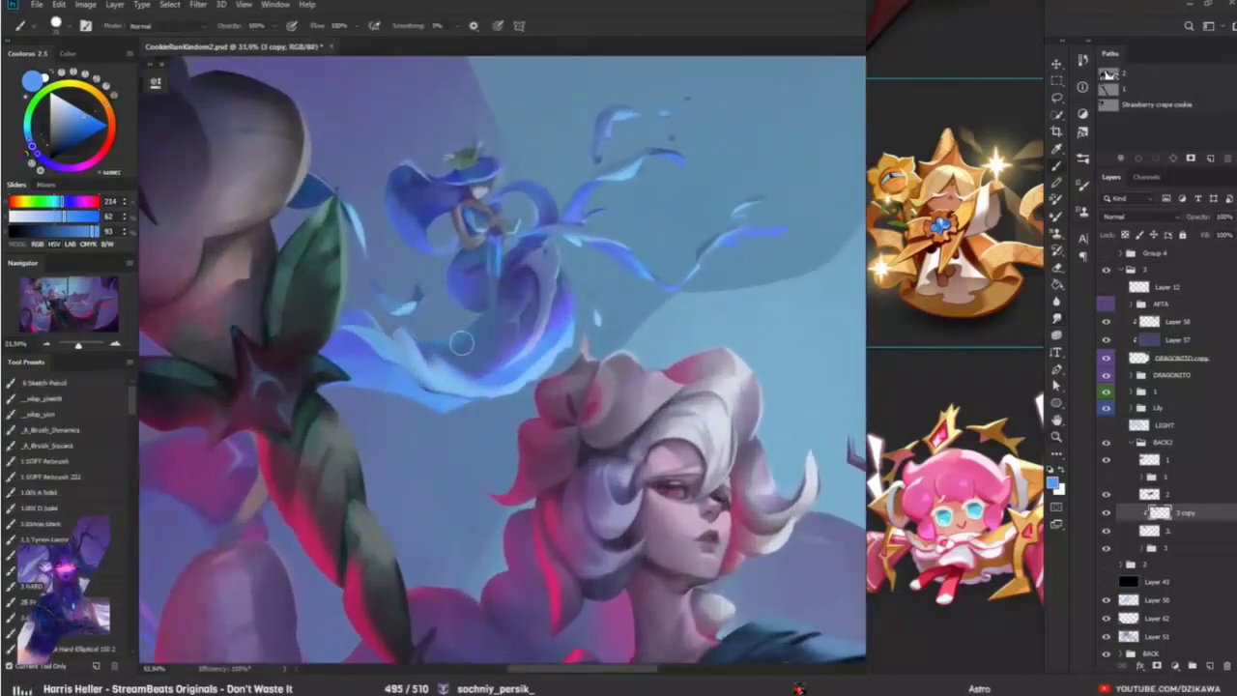
pyautogui.moveTo(433, 363)
pyautogui.mouseDown()
pyautogui.moveTo(483, 377)
pyautogui.moveTo(459, 365)
pyautogui.mouseUp()
pyautogui.keyDown('alt'); pyautogui.click(430, 353); pyautogui.keyUp('alt')
pyautogui.keyDown('alt'); pyautogui.click(409, 345); pyautogui.keyUp('alt')
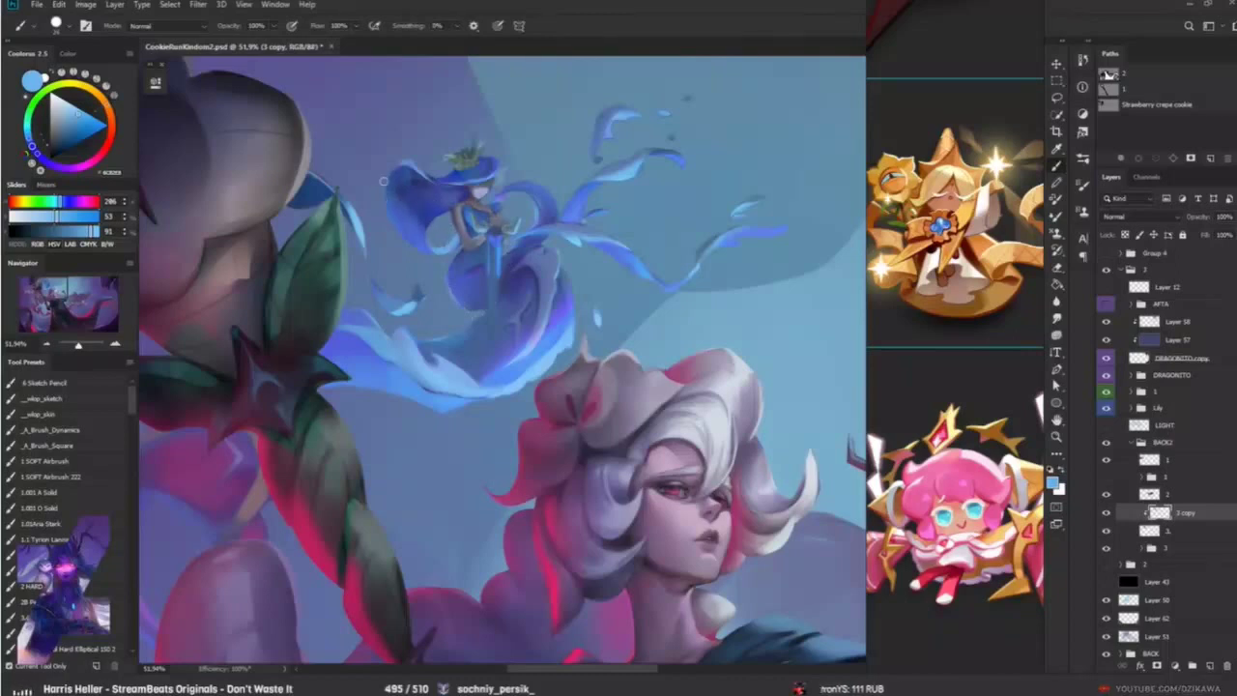
pyautogui.scroll(-3, 397, 233)
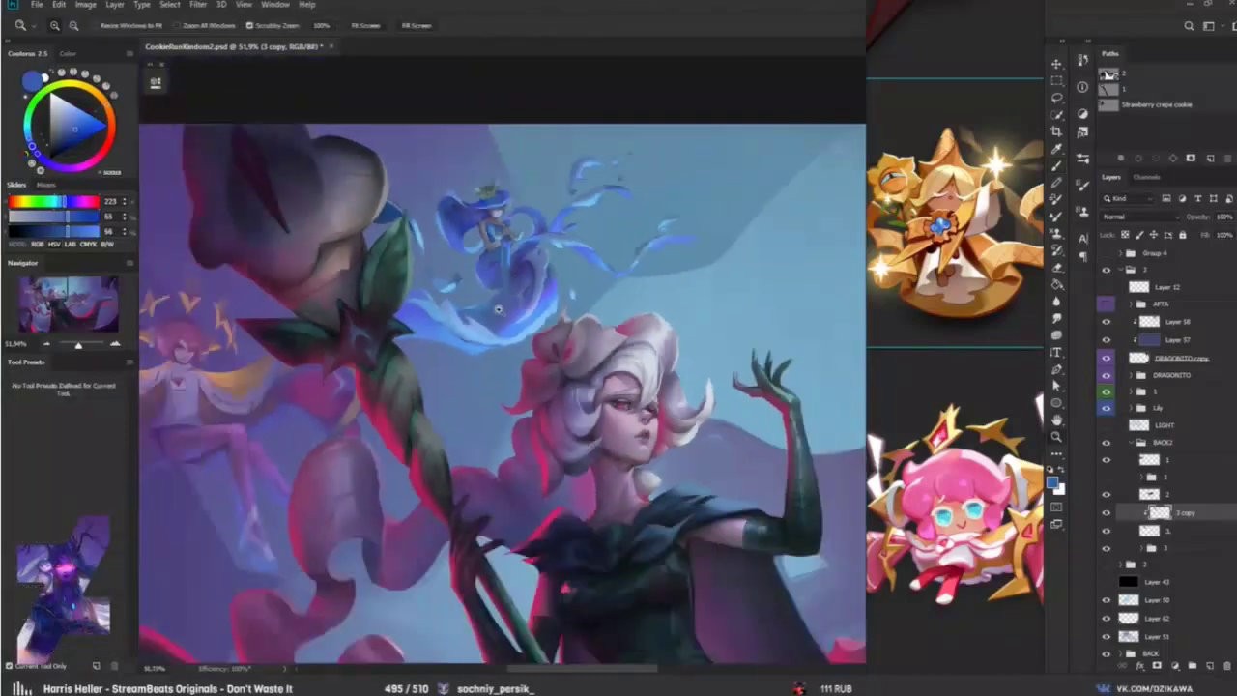
pyautogui.moveTo(483, 253); pyautogui.dragTo(672, 431)
pyautogui.scroll(-4, 671, 432)
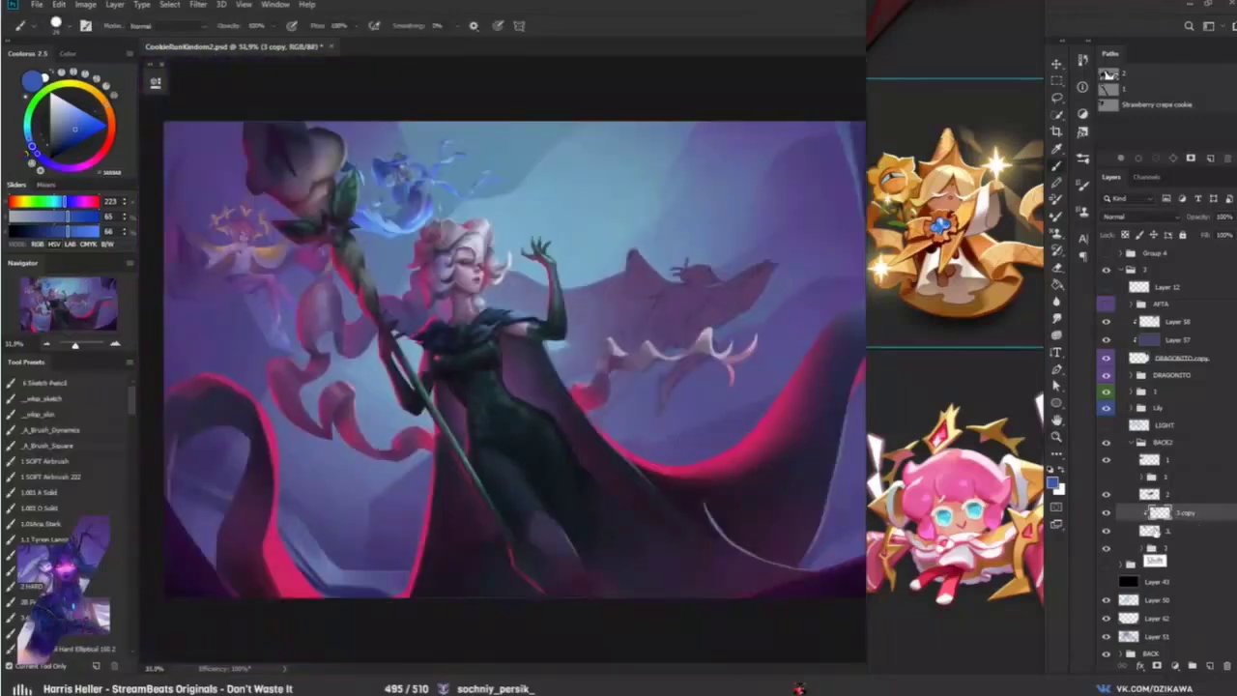
# Step: Merge layer 3 copy down and add a new empty layer above layer 3
pyautogui.hotkey('ctrl', 'e')
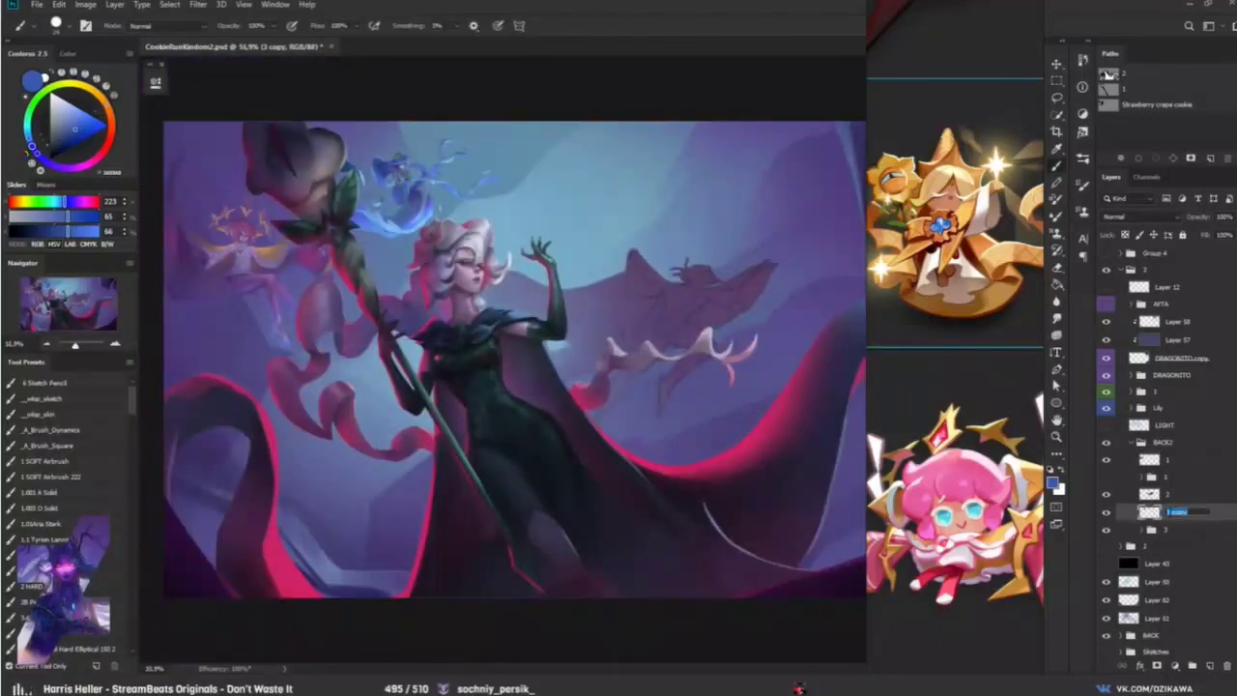
pyautogui.click(1160, 522)
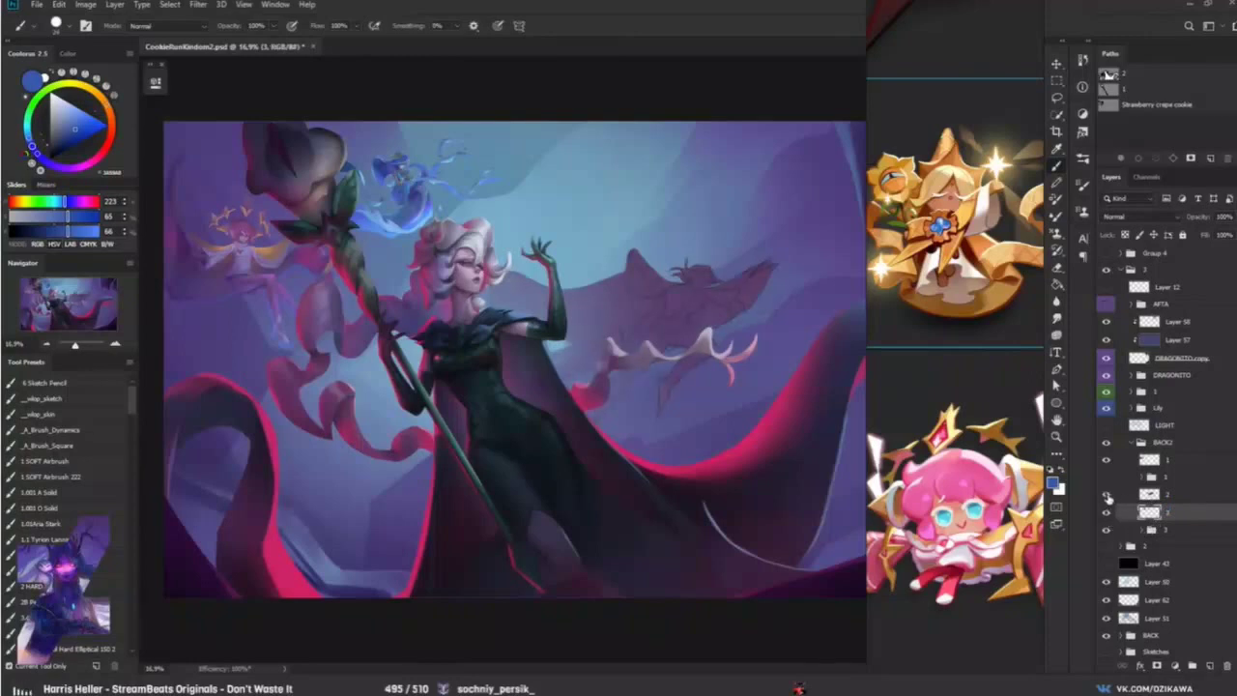
pyautogui.click(1201, 665)
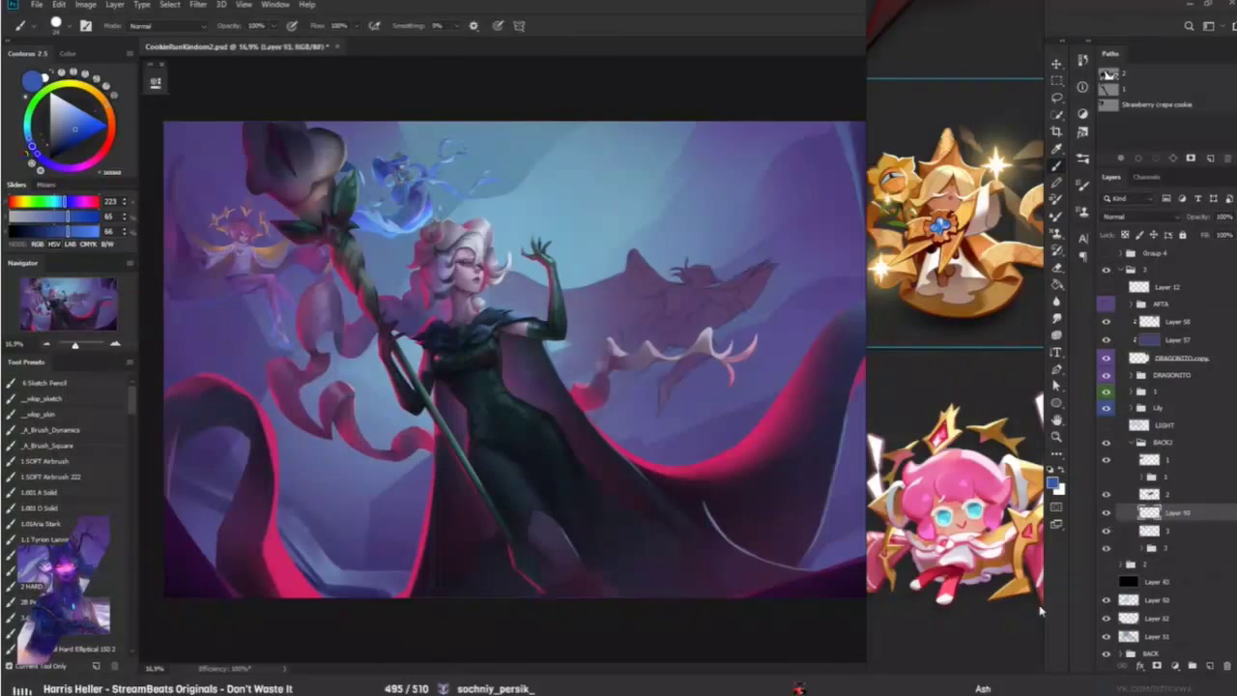
pyautogui.moveTo(589, 193); pyautogui.dragTo(572, 256)
pyautogui.hotkey('ctrl', 'z')
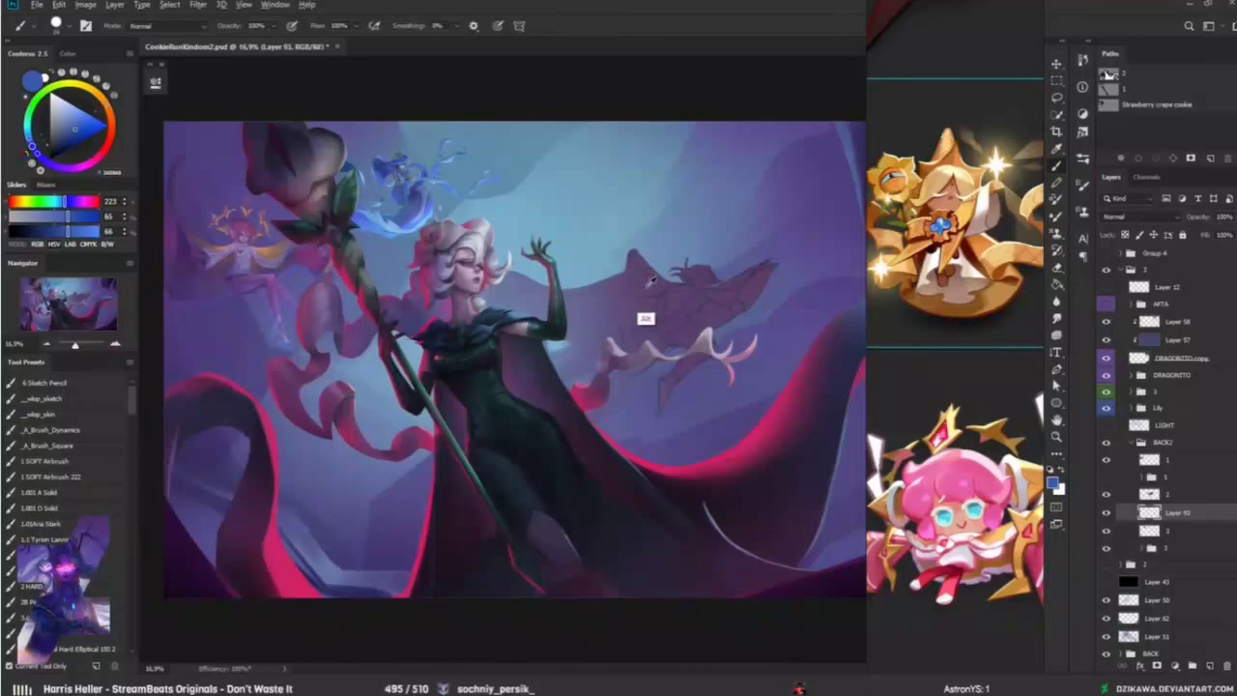
# Step: Sample a deep purple, then select layer 2 and nudge the blue water spirit
pyautogui.keyDown('alt'); pyautogui.click(604, 290); pyautogui.keyUp('alt')
pyautogui.keyDown('alt'); pyautogui.click(594, 232); pyautogui.keyUp('alt')
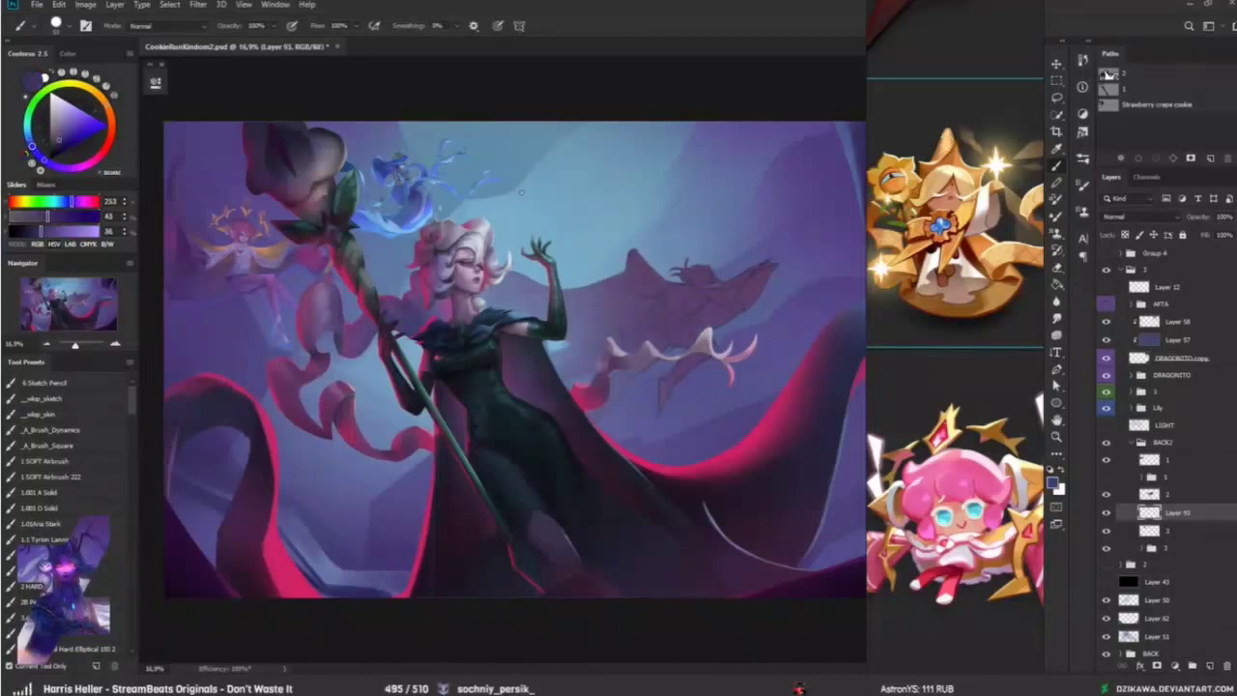
pyautogui.click(1150, 495)
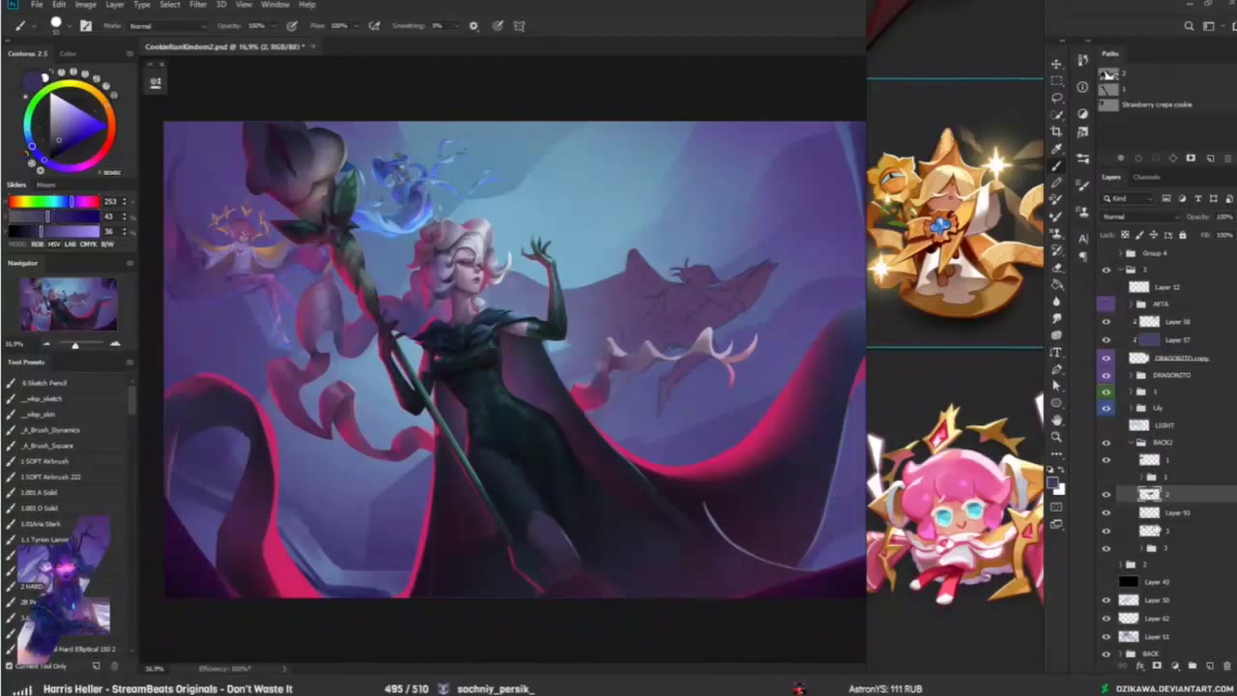
pyautogui.keyDown('ctrl'); pyautogui.click(1159, 530); pyautogui.keyUp('ctrl')
pyautogui.moveTo(580, 343); pyautogui.dragTo(553, 317)
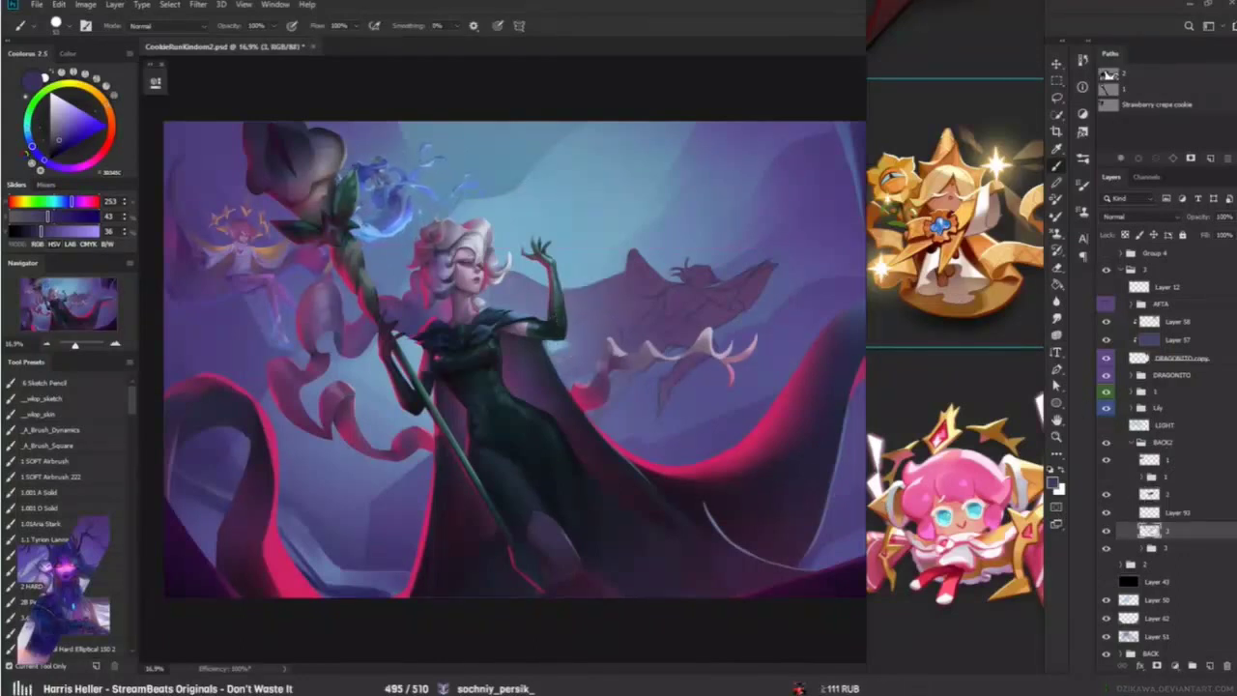
# Step: Select layer 1 in BACK2, zoom out, and start free-transforming the pink figure
pyautogui.click(1155, 459)
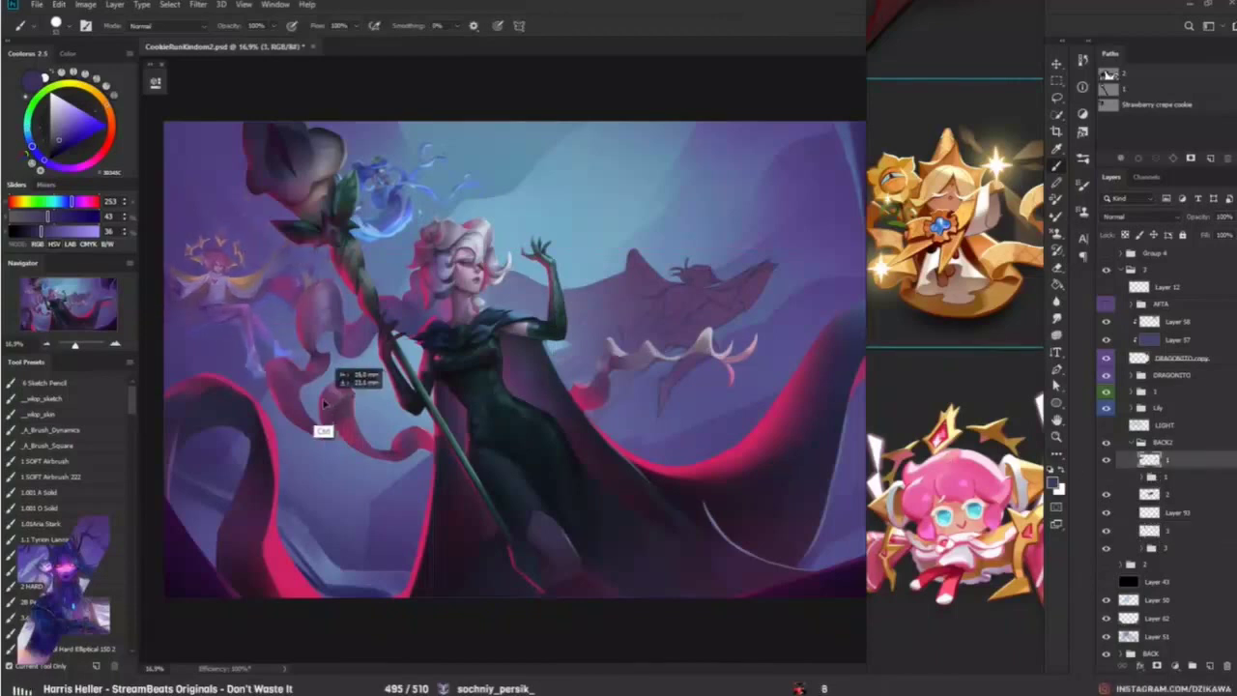
pyautogui.moveTo(357, 396); pyautogui.dragTo(338, 381)
pyautogui.press('z')
pyautogui.keyDown('alt'); pyautogui.click(344, 399); pyautogui.keyUp('alt')
pyautogui.hotkey('ctrl', 't')
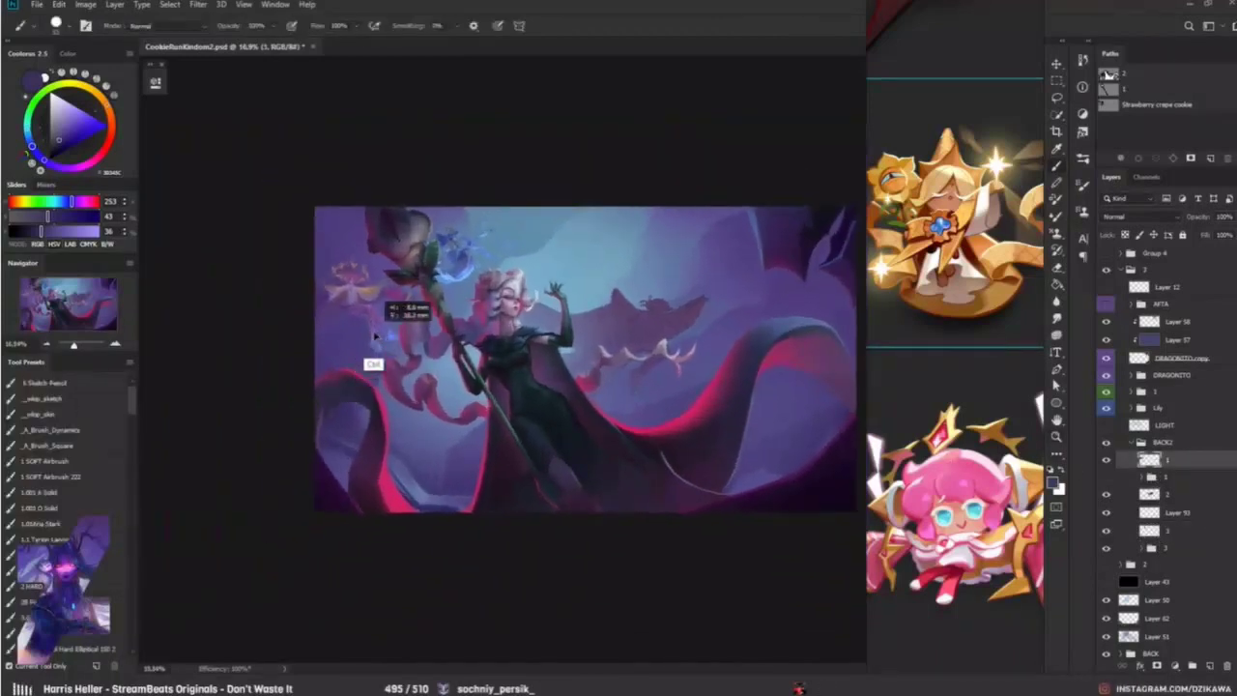
pyautogui.moveTo(386, 309); pyautogui.dragTo(372, 338)
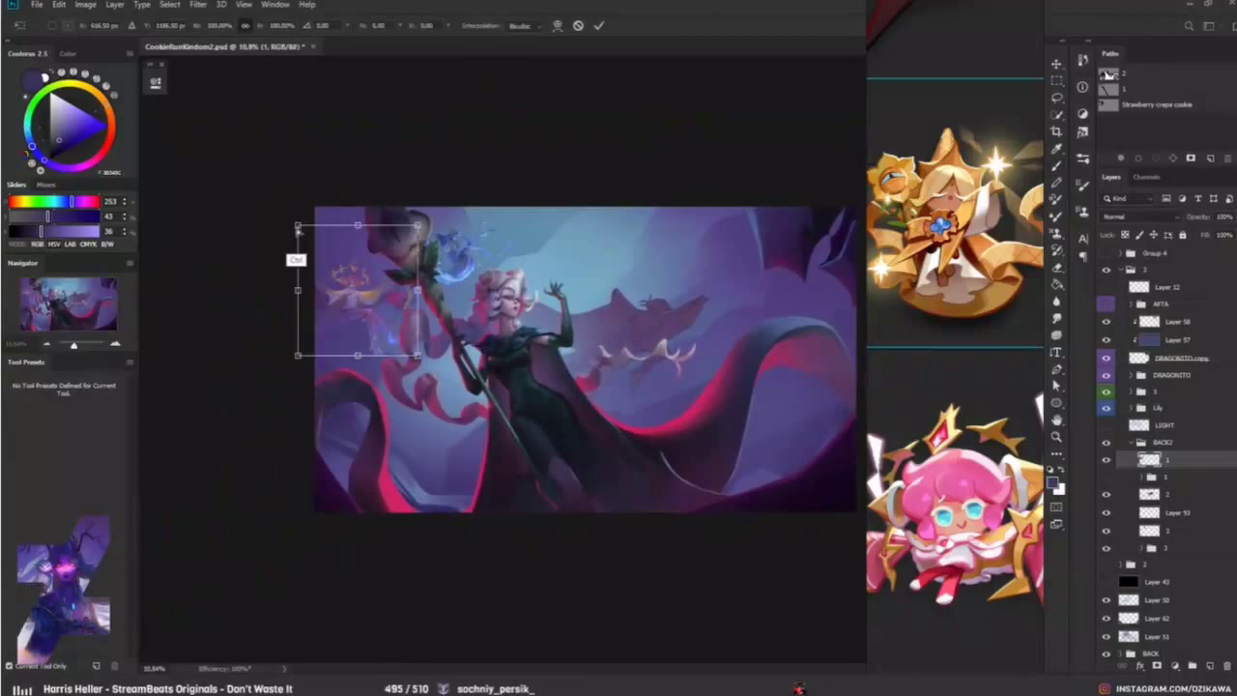
# Step: Enlarge the pink figure, rotate it about -5.7°, and distort its corners
pyautogui.moveTo(299, 230); pyautogui.dragTo(302, 217)
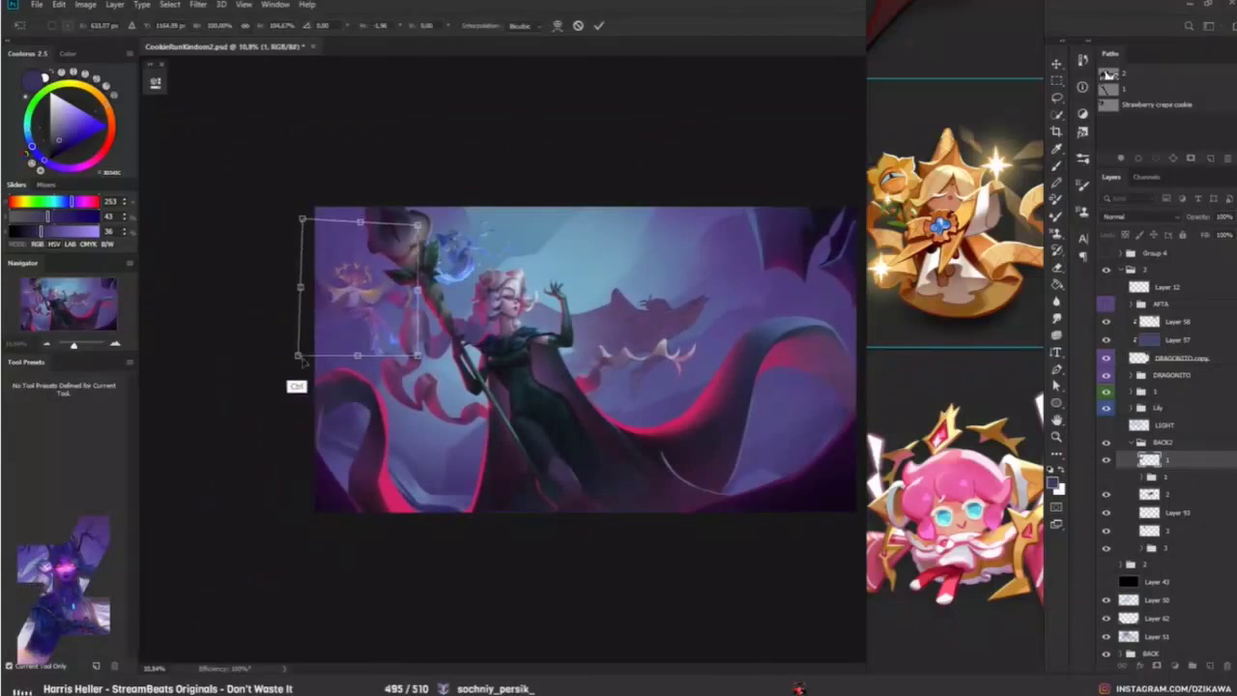
pyautogui.moveTo(302, 363); pyautogui.dragTo(298, 356)
pyautogui.moveTo(422, 228); pyautogui.dragTo(417, 226)
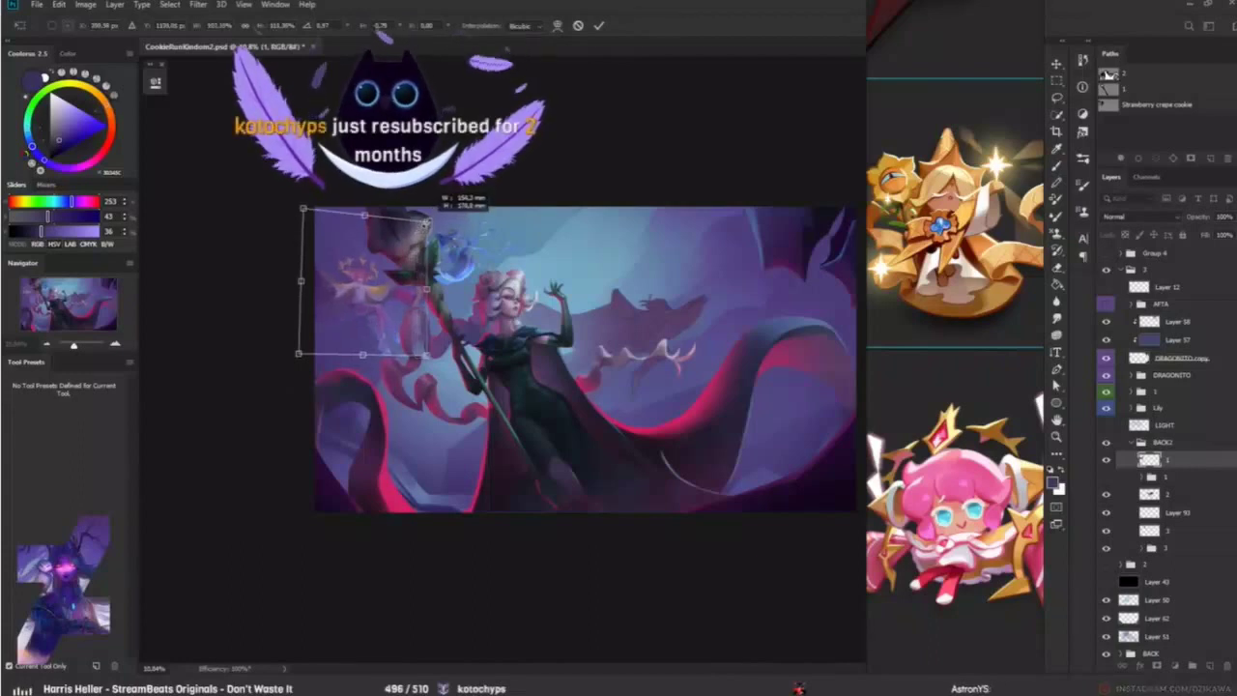
pyautogui.moveTo(358, 289); pyautogui.dragTo(389, 298)
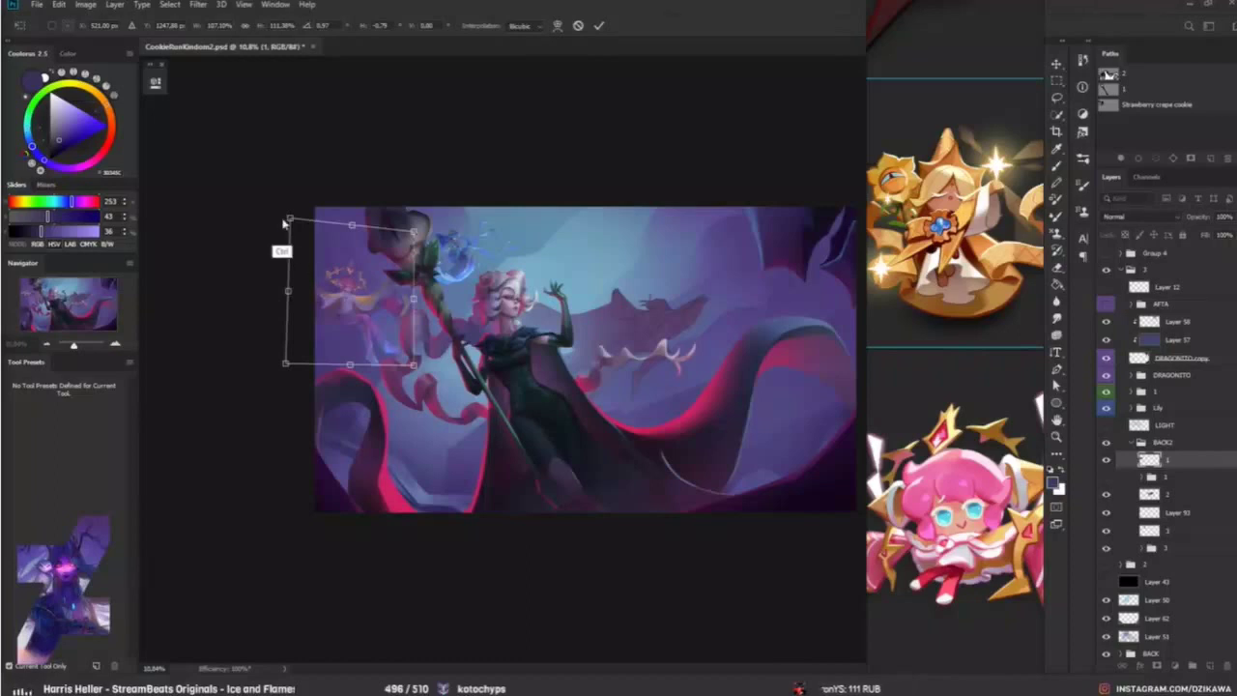
pyautogui.moveTo(290, 218); pyautogui.dragTo(296, 214)
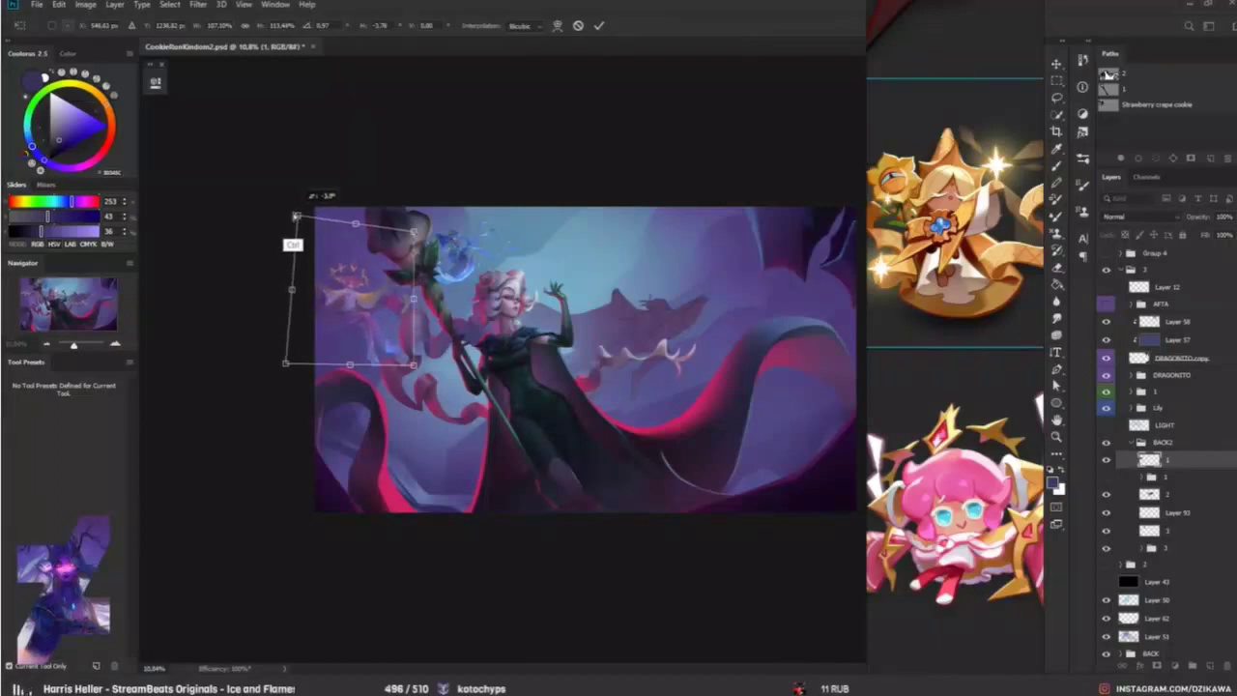
pyautogui.moveTo(413, 234); pyautogui.dragTo(416, 239)
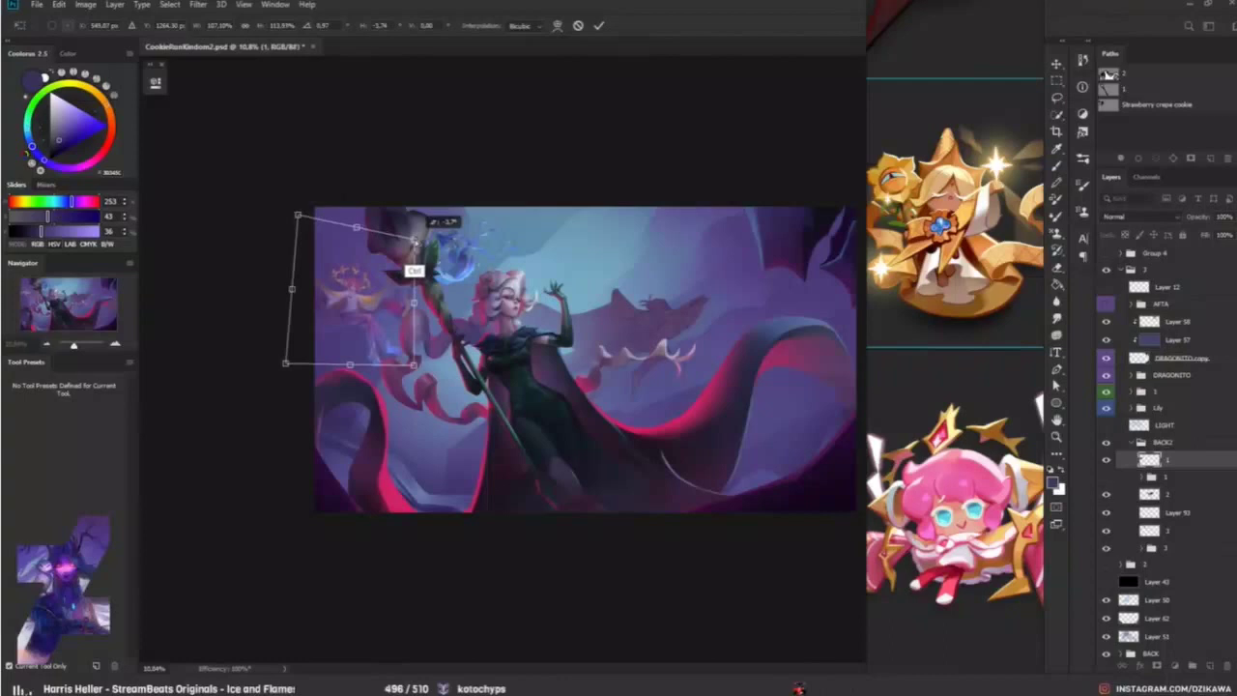
pyautogui.moveTo(418, 368); pyautogui.dragTo(413, 366)
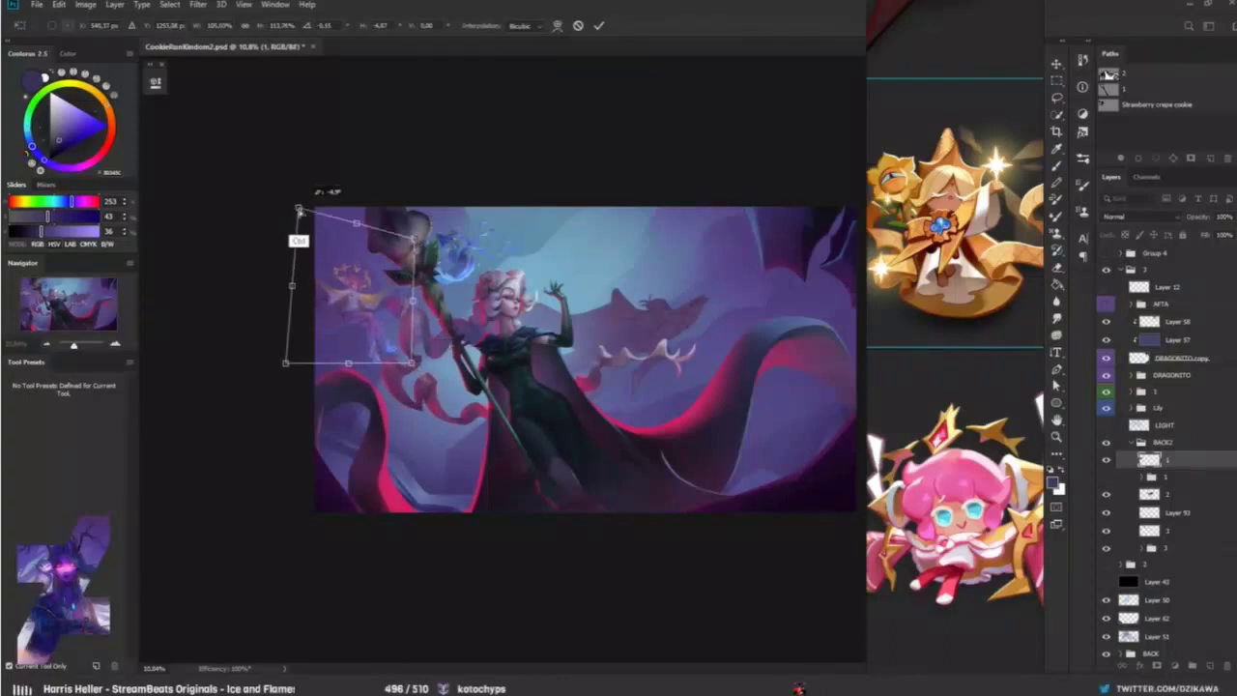
pyautogui.moveTo(298, 214)
pyautogui.mouseDown()
pyautogui.moveTo(341, 279)
pyautogui.moveTo(540, 277)
pyautogui.moveTo(406, 283)
pyautogui.moveTo(406, 307)
pyautogui.mouseUp()
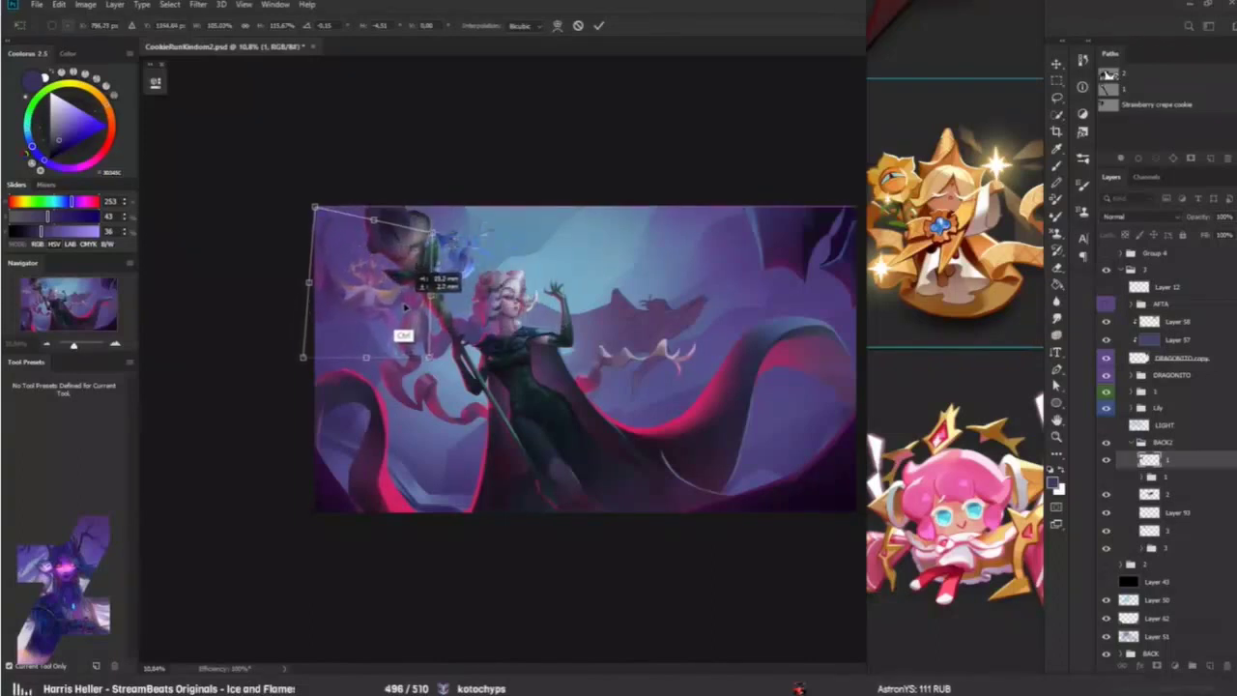
pyautogui.press('Return')
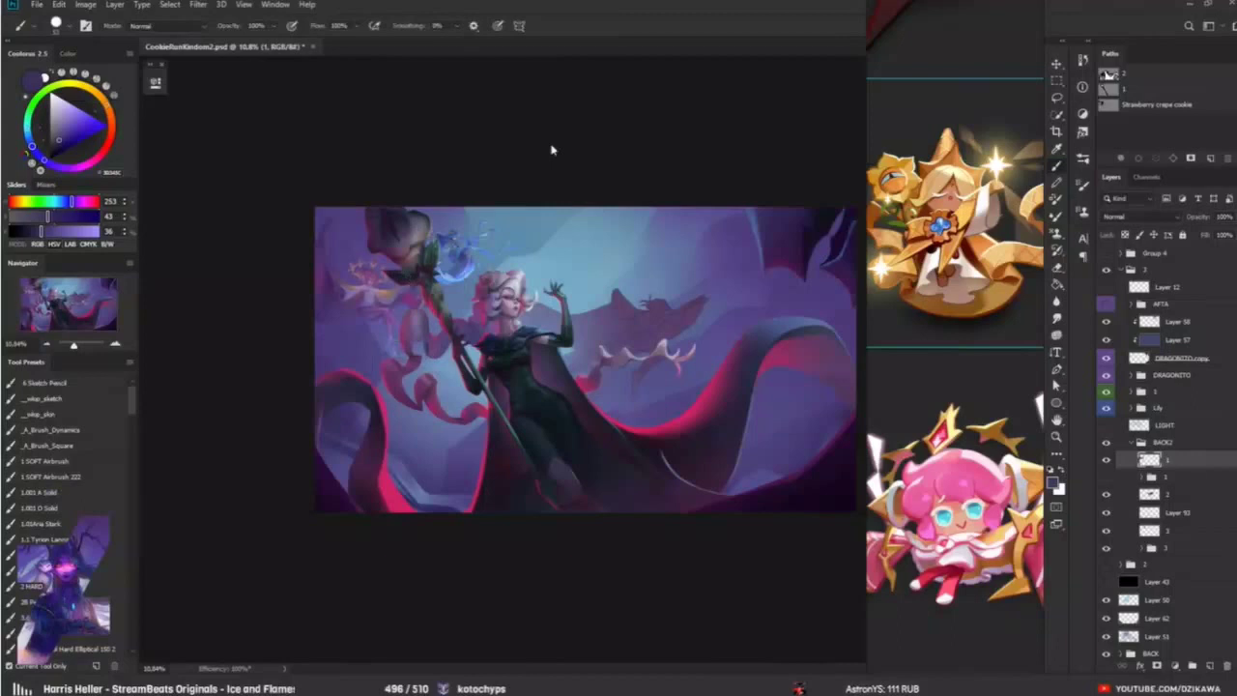